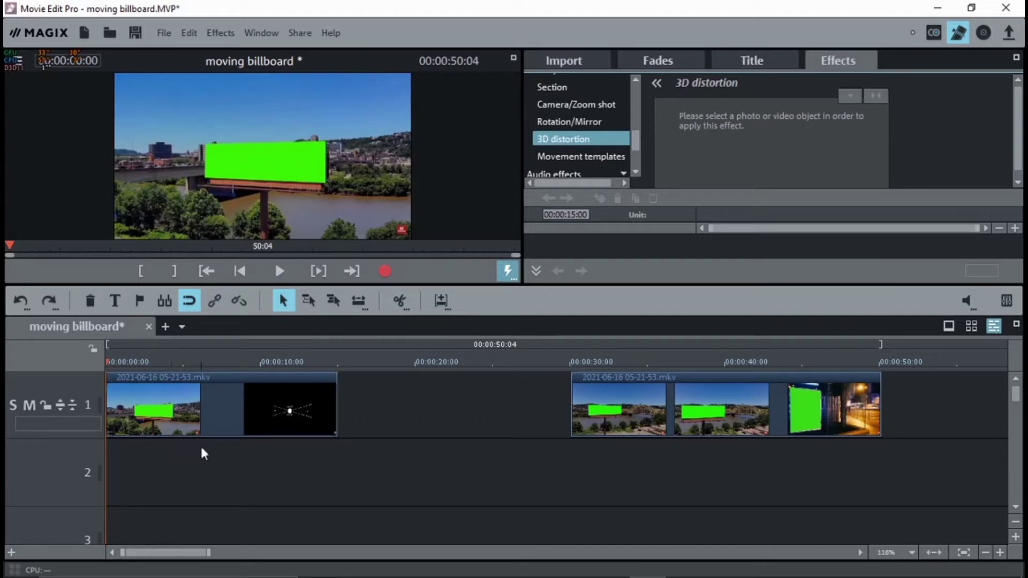
Step: Play the billboard video, then add the character collage image from Jacks Arcade to track 2
key("space")
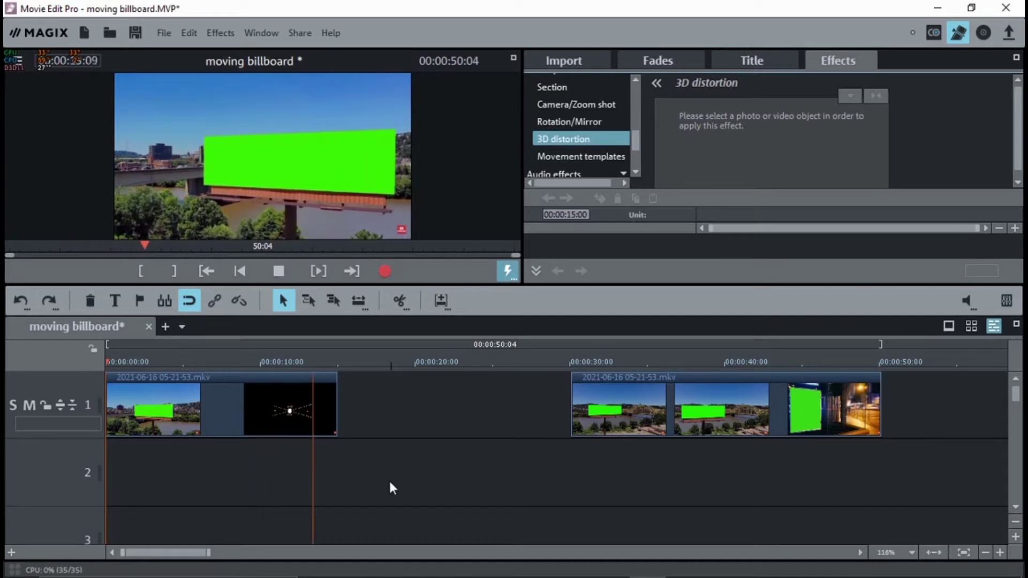
left_click(277, 284)
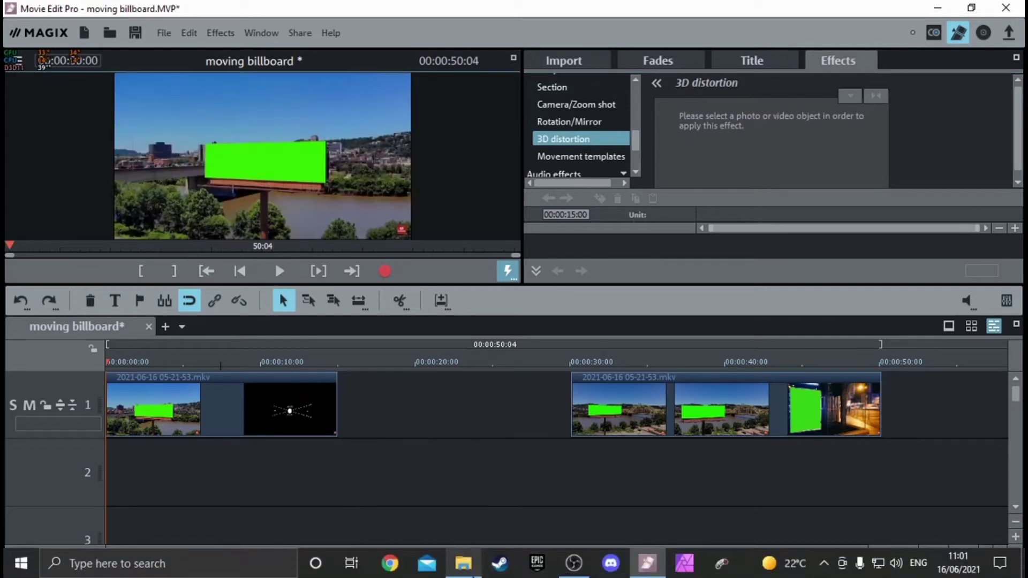
mouse_move(464, 564)
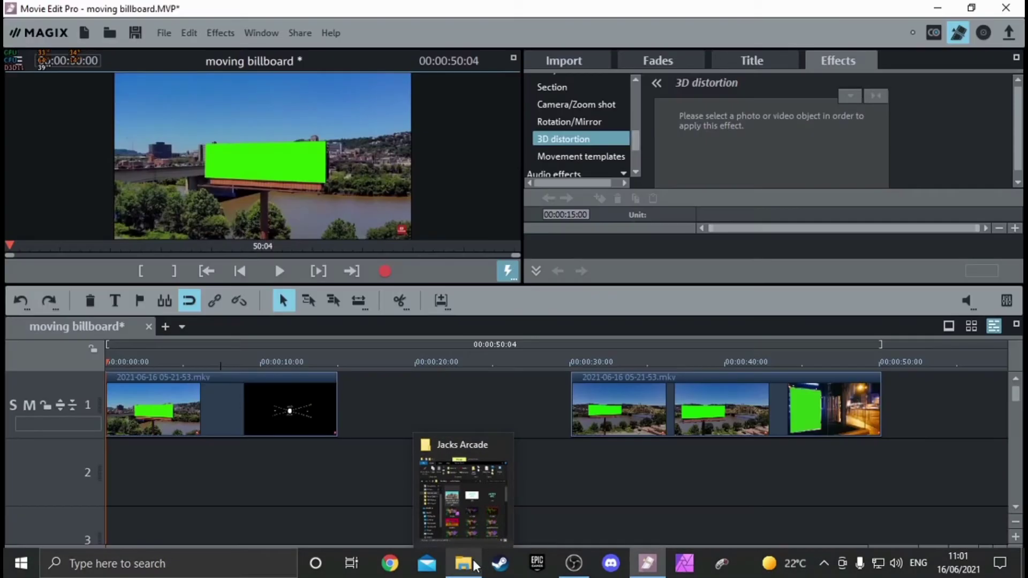
left_click(476, 530)
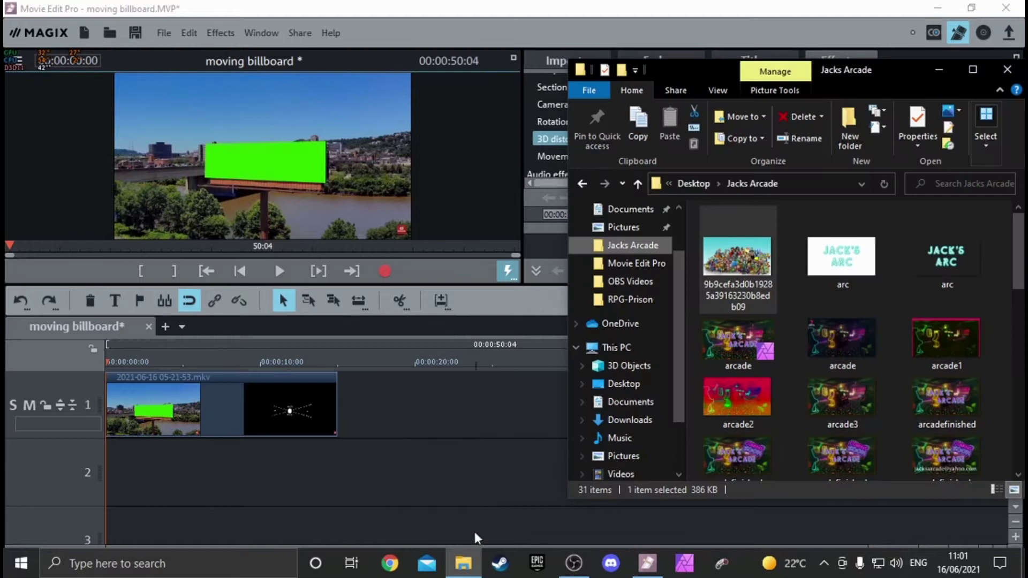
left_click_drag(746, 347, 170, 463)
left_click(997, 75)
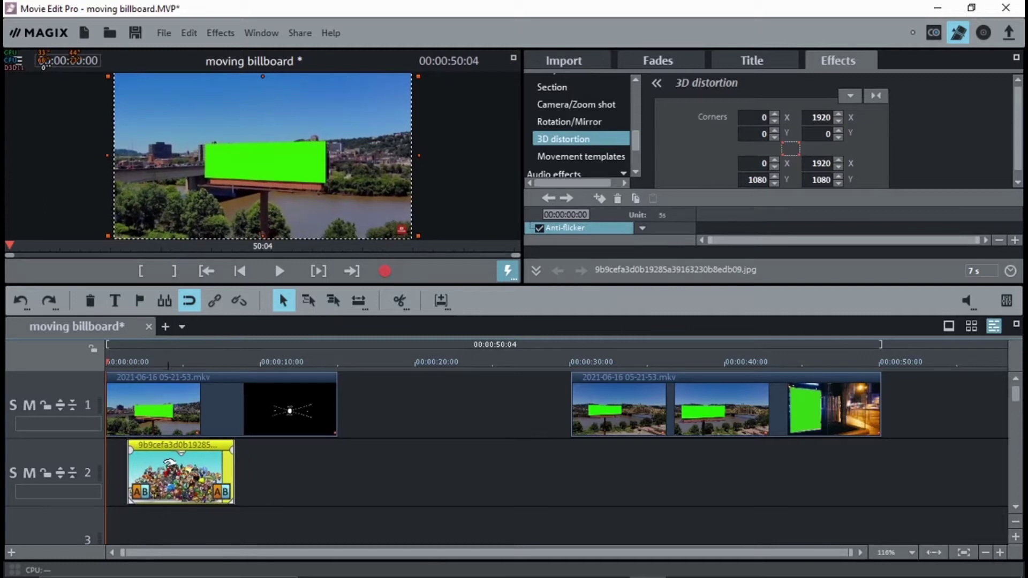
Step: Preview the new character image clip and close the file browser
left_click(127, 362)
left_click(105, 364)
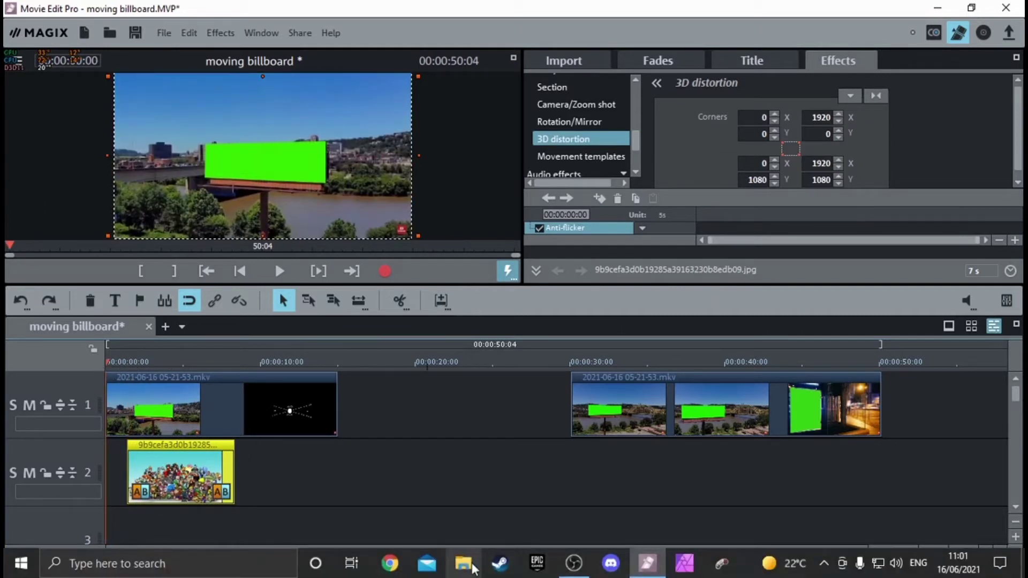
left_click(471, 569)
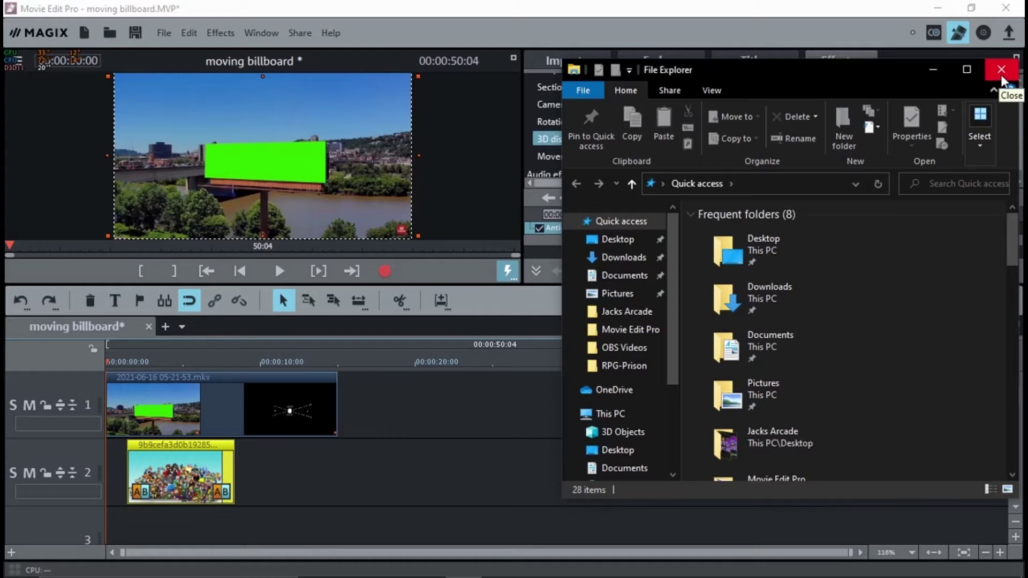
left_click(1001, 74)
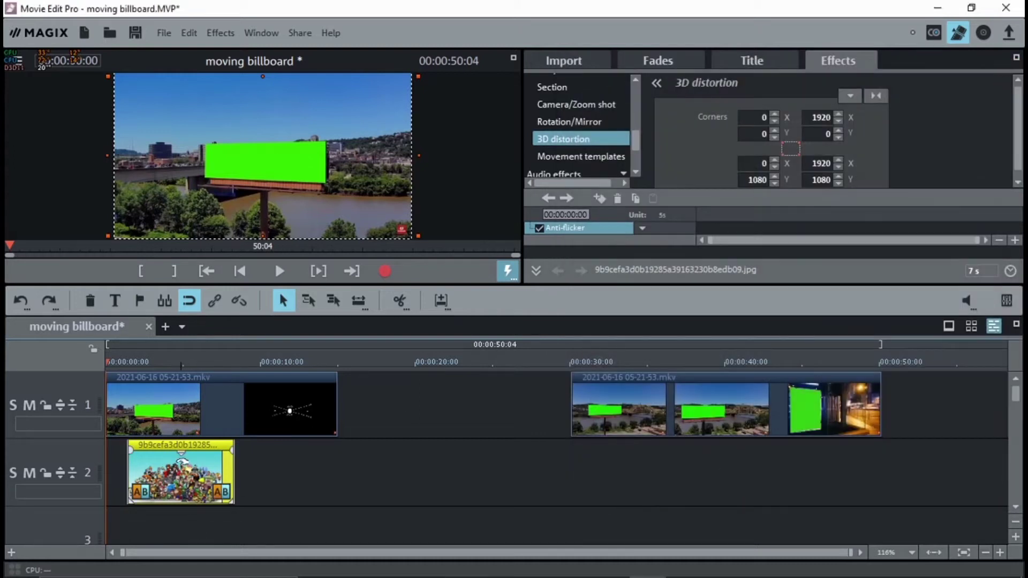
Step: Move the collage clip to 0:00 on track 2 and bring up its 3D distortion settings
left_click_drag(182, 471, 336, 489)
left_click_drag(200, 367, 107, 369)
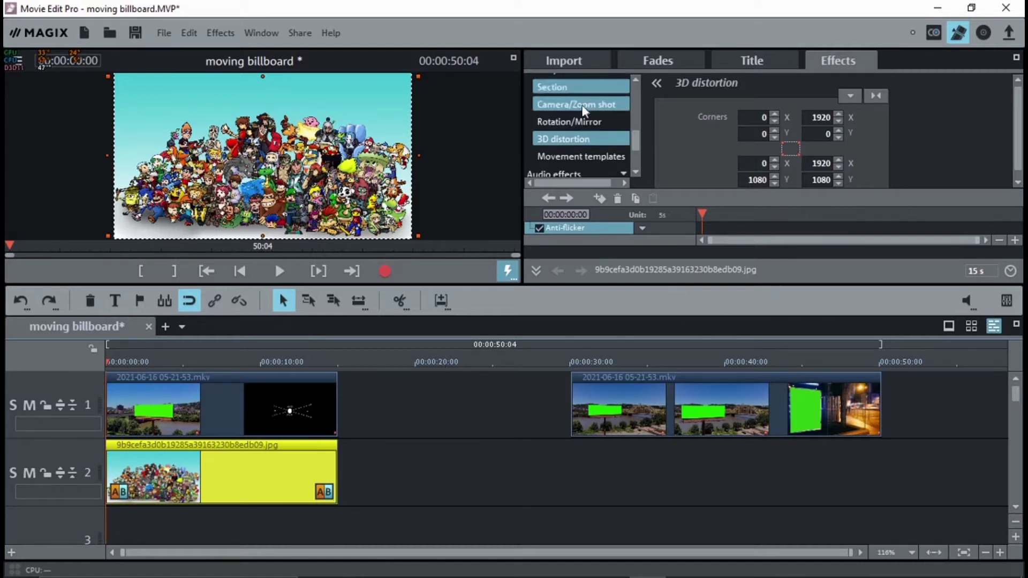
scroll(636, 137, "up", 2)
mouse_move(637, 137)
left_mouse_down()
mouse_move(637, 126)
mouse_move(637, 145)
left_mouse_up()
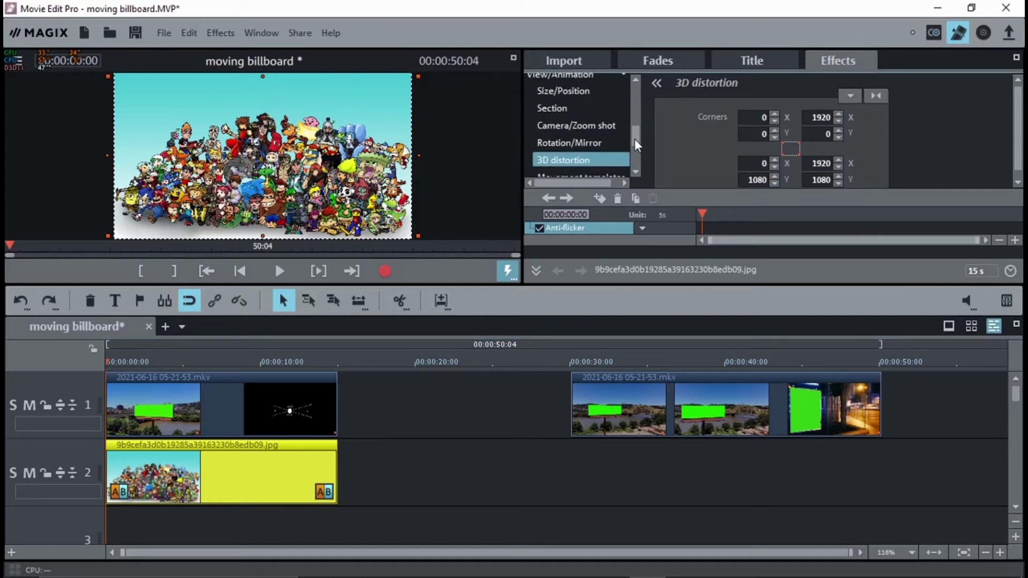
Step: Add 3D distortion keyframes for the character image at 0:00 and at 00:00:15:00
left_click(602, 201)
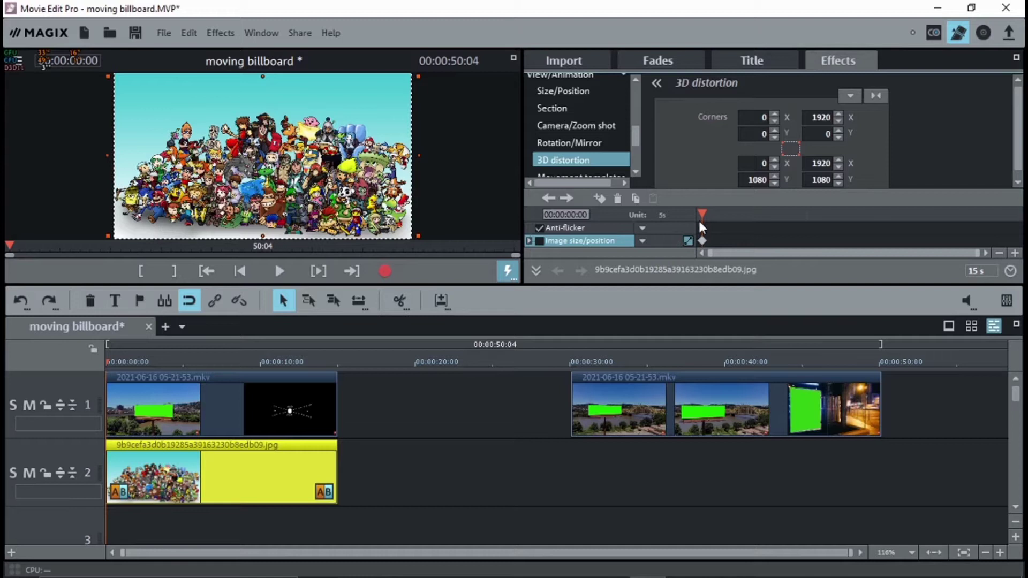
left_click_drag(703, 213, 1020, 230)
key("Right")
key("Right")
key("Right")
key("Right")
key("Right")
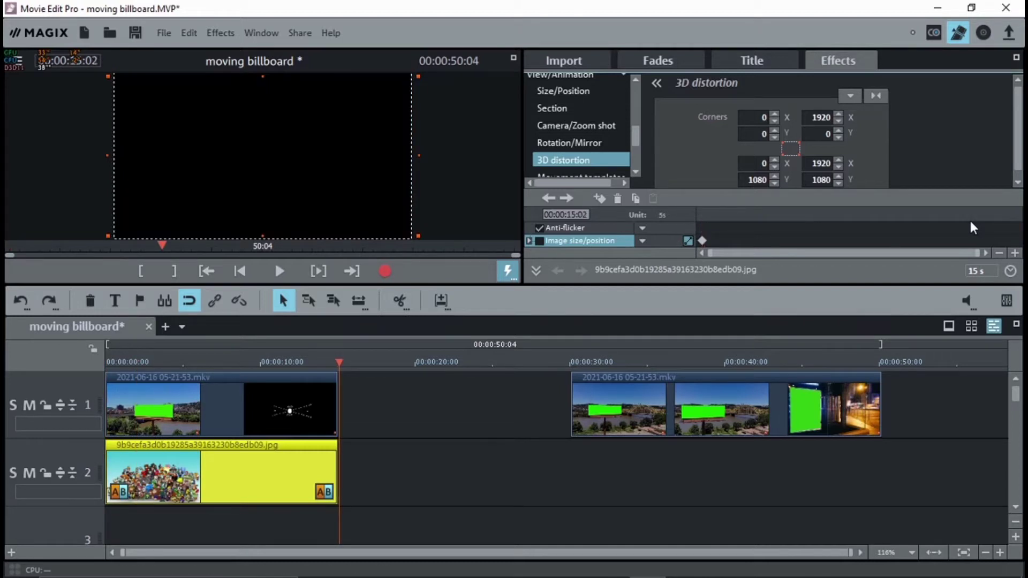
key("Left")
key("Left")
key("Left")
key("Left")
key("Left")
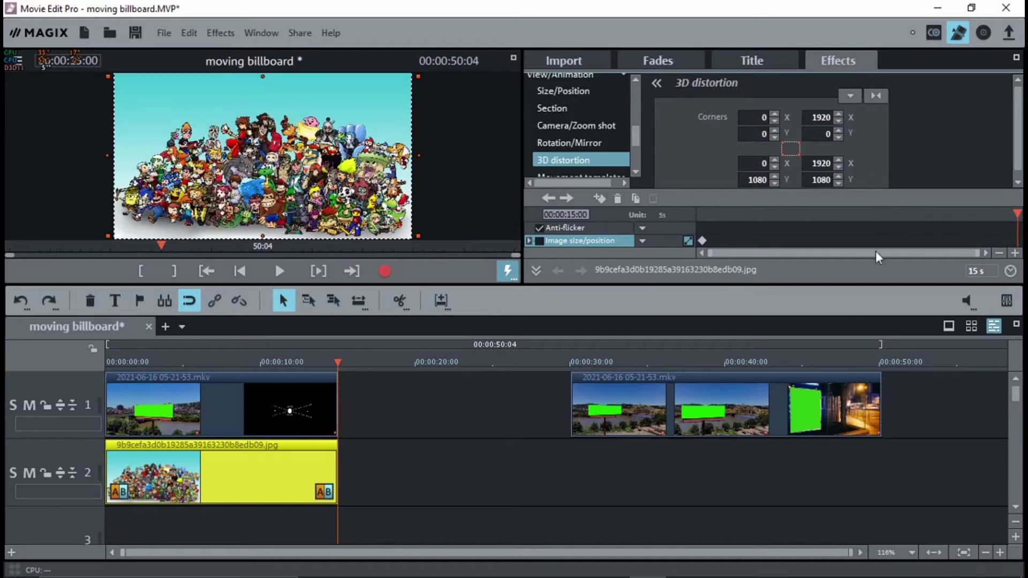
left_click(599, 198)
Step: At the 15-second keyframe, pull the image's bottom-right corner inward onto the billboard
left_click_drag(417, 239, 351, 203)
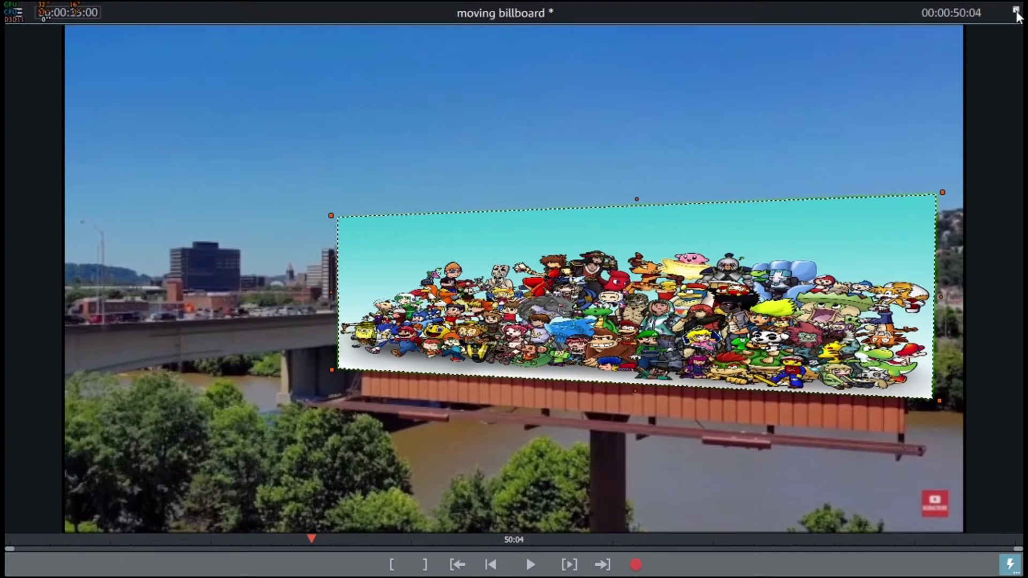
Step: Return to the clip's opening frame and enlarge the preview to full screen
left_click(1016, 11)
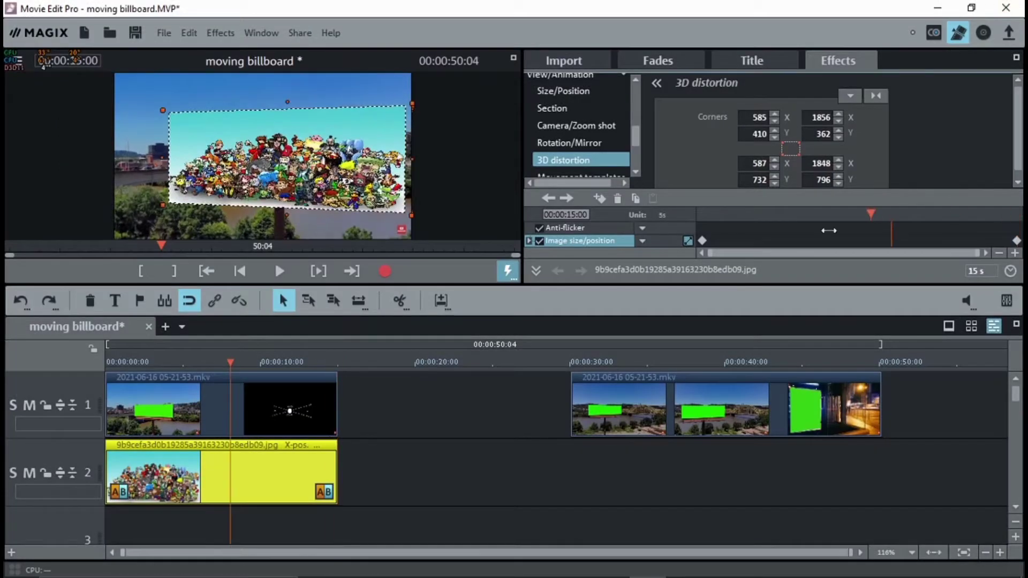
left_click_drag(806, 227, 686, 228)
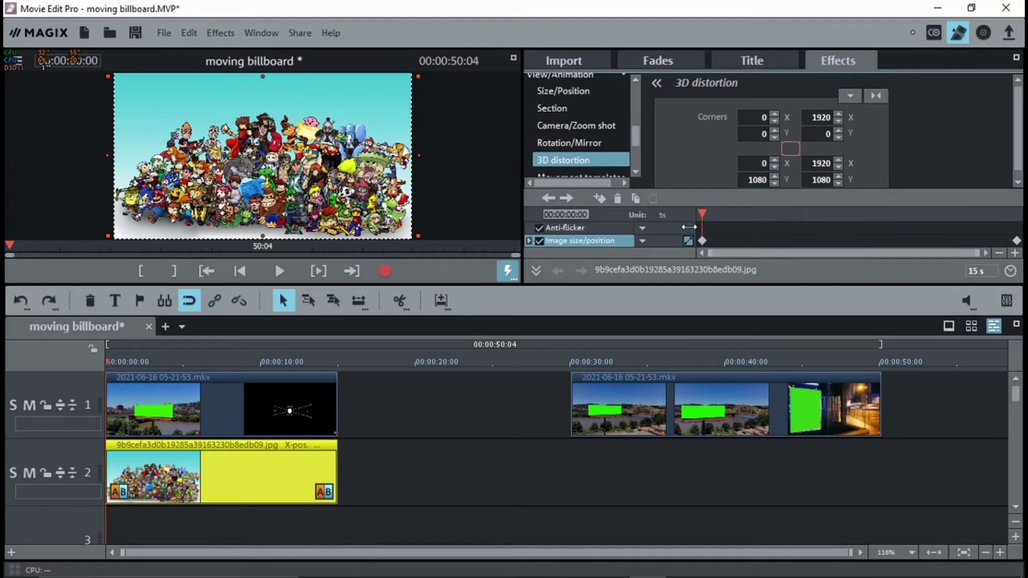
left_click(512, 59)
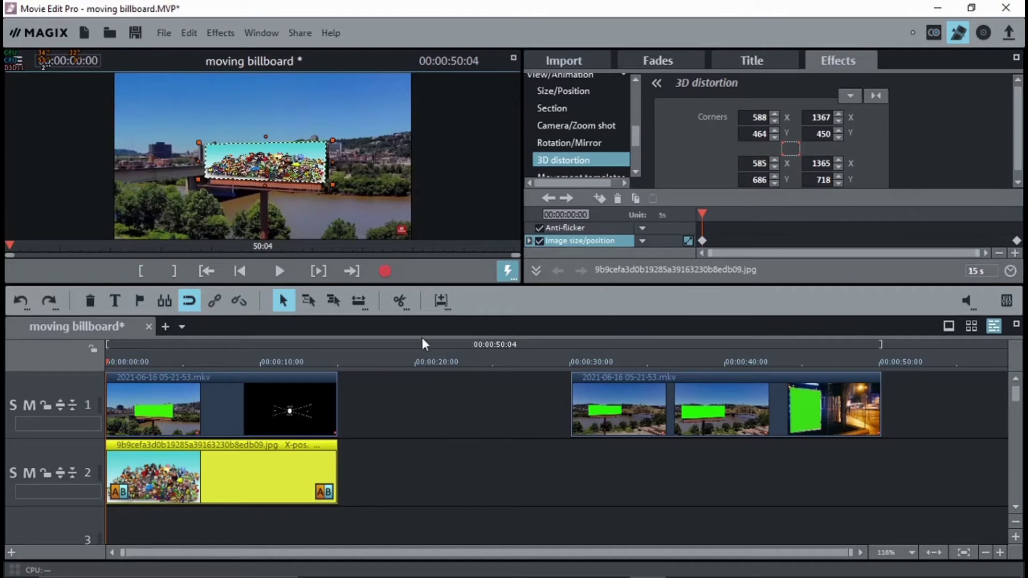
Step: Play the billboard animation full-screen, then move the effect playhead to 7:14 to check alignment
key("space")
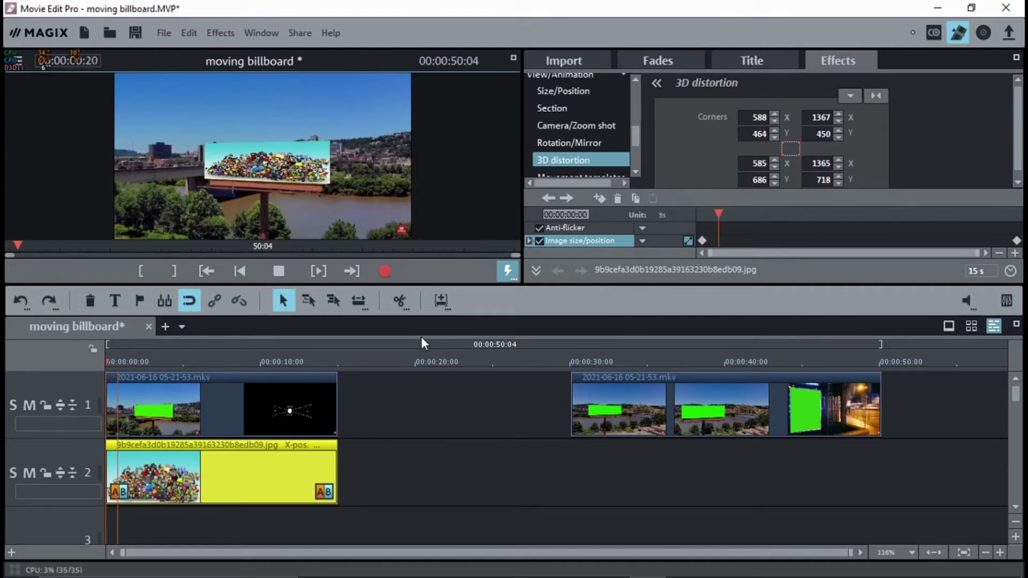
key("space")
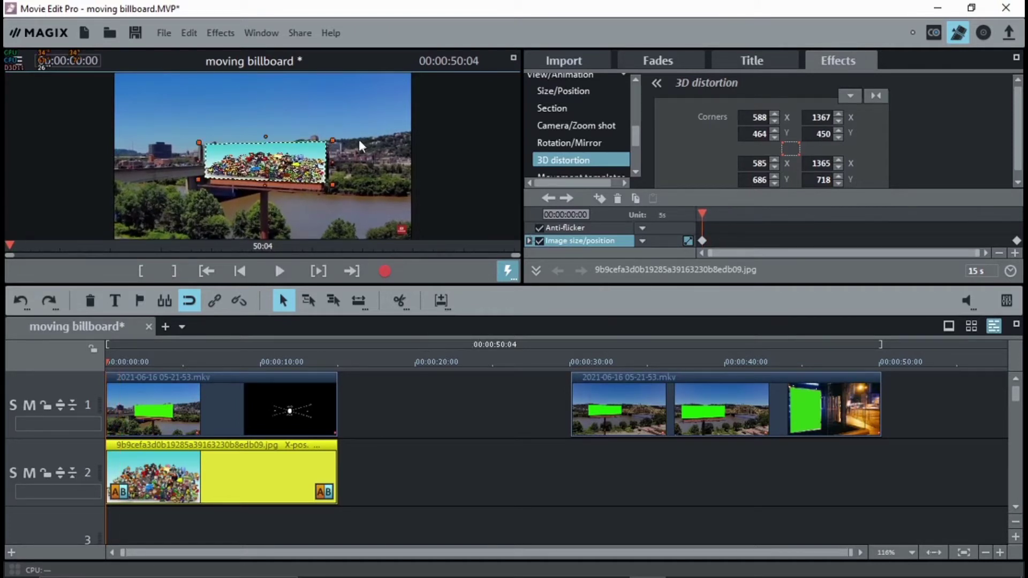
left_click(514, 57)
key("space")
left_click_drag(702, 214, 861, 222)
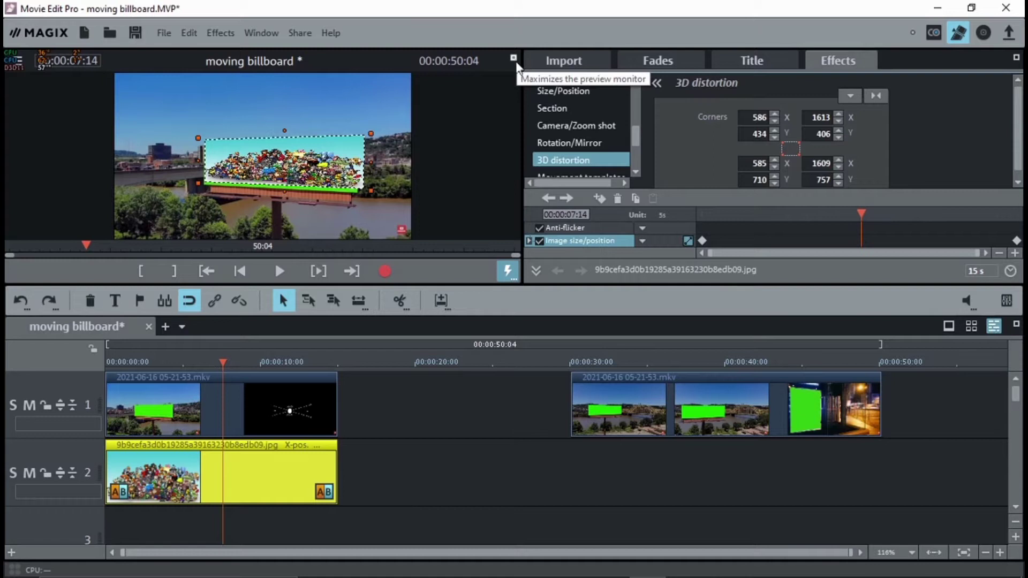
Step: At a new 7:14 keyframe, shift the collage right and down and fit its corners onto the billboard
left_click(600, 198)
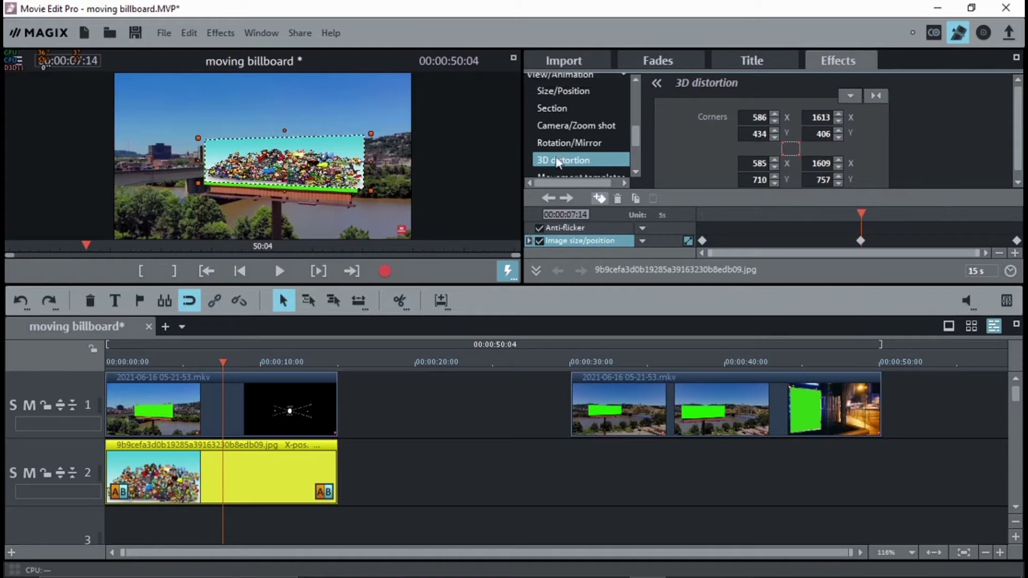
left_click(513, 58)
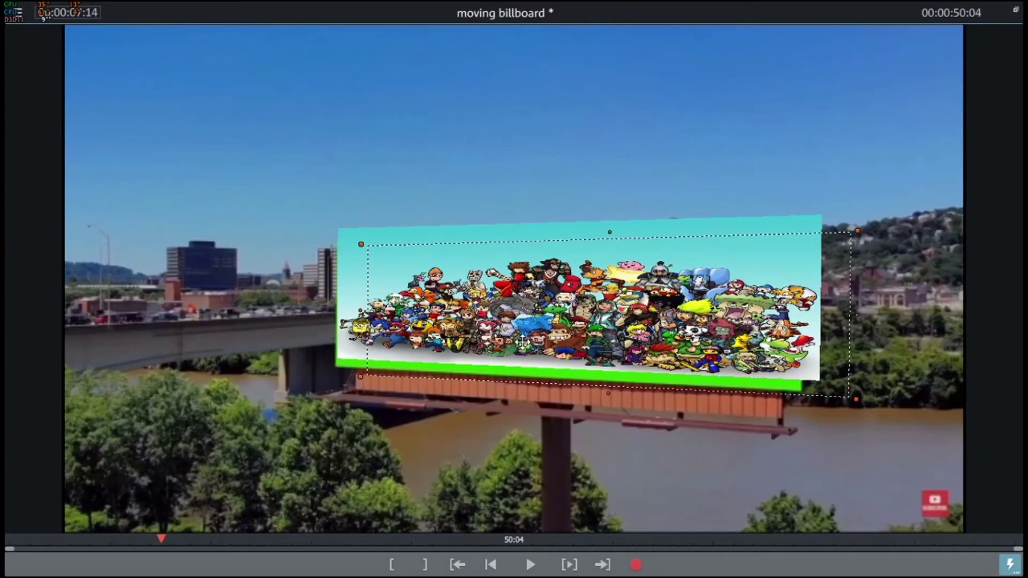
left_click_drag(495, 324, 524, 342)
left_click_drag(361, 245, 331, 239)
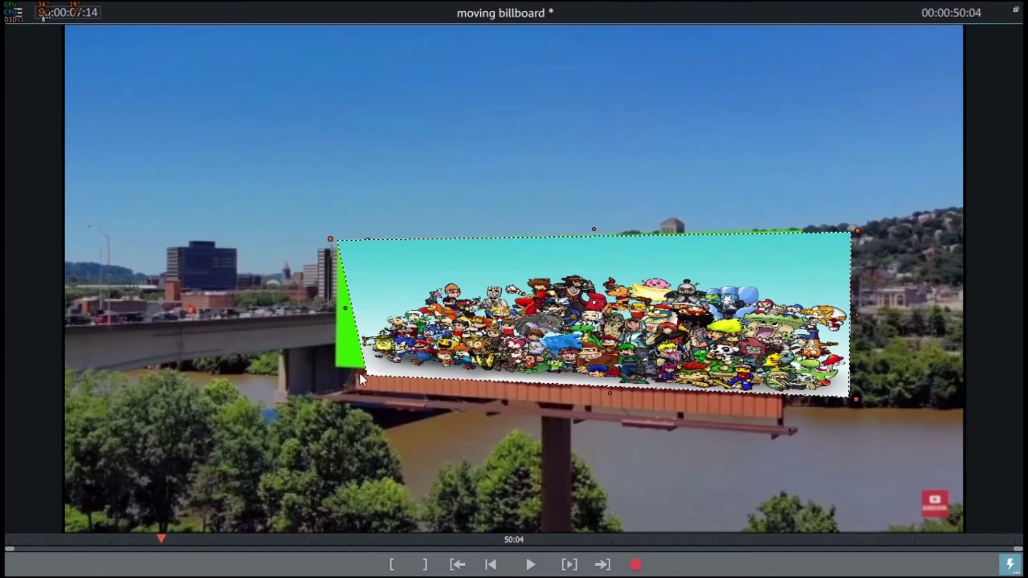
left_click_drag(360, 377, 327, 368)
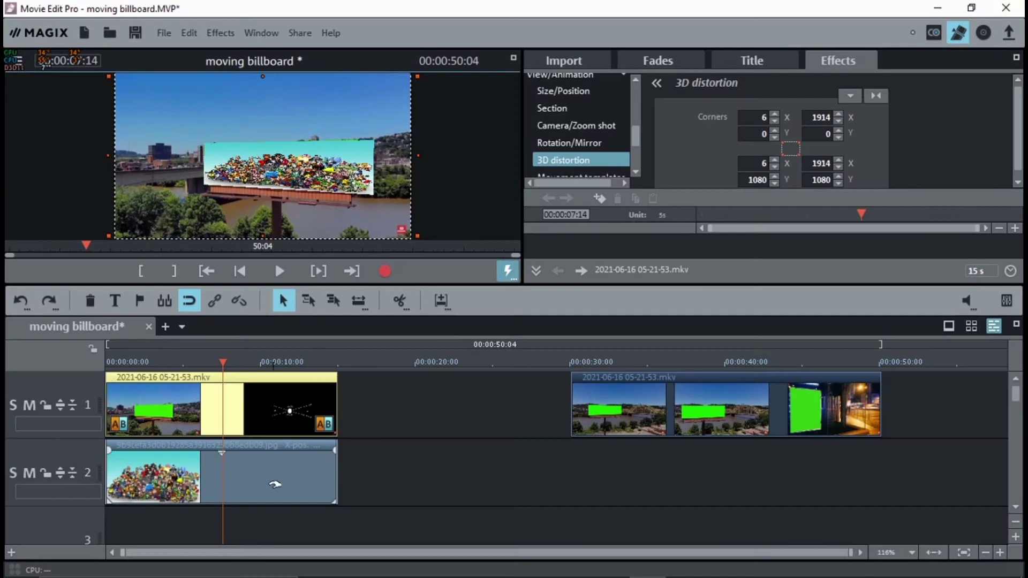
left_click(275, 485)
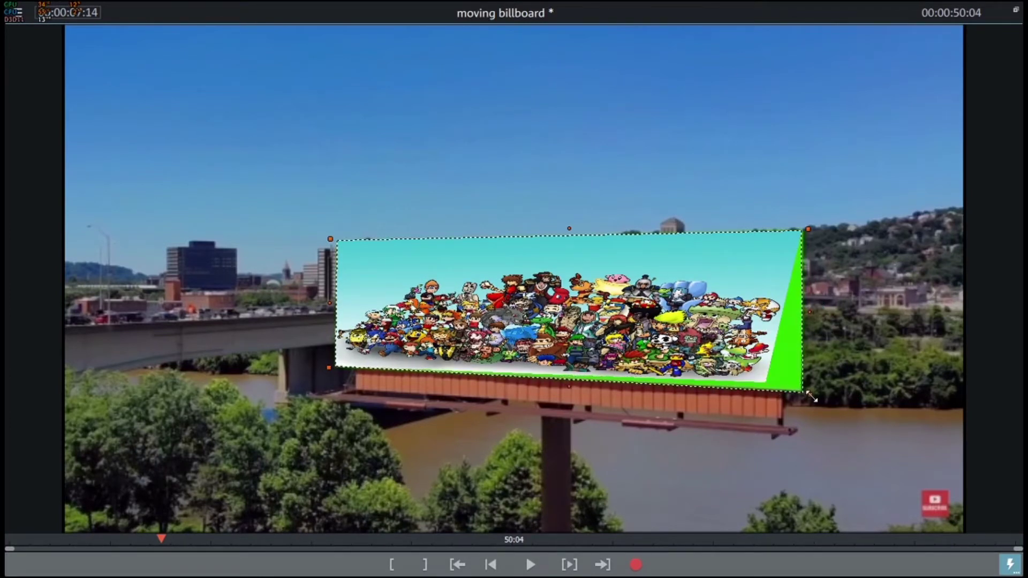
left_click_drag(807, 392, 809, 396)
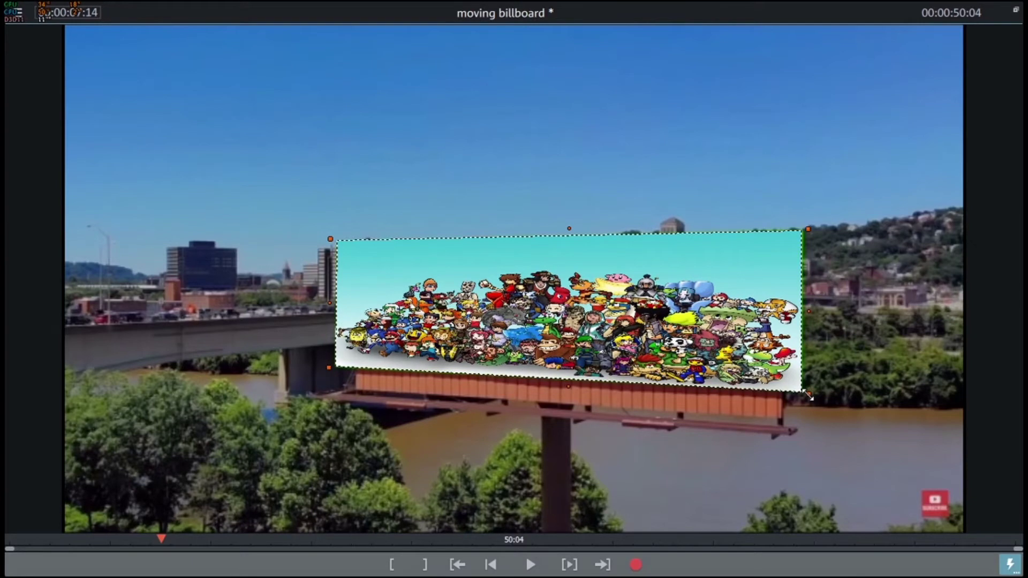
left_click(1018, 11)
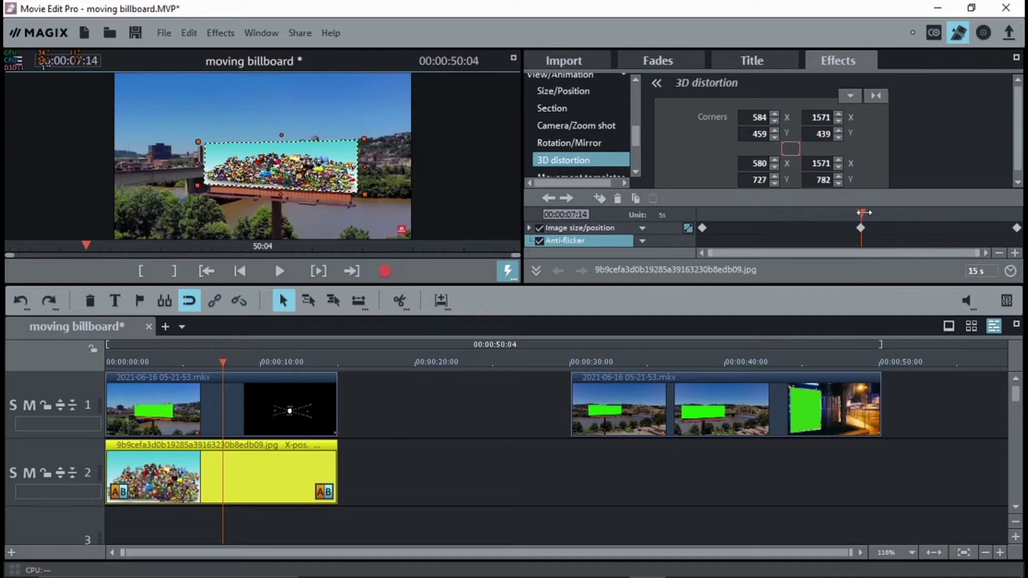
Step: Add a keyframe at 11:11, shift the collage, and pull its left corners over the green edge
left_click_drag(863, 213, 943, 217)
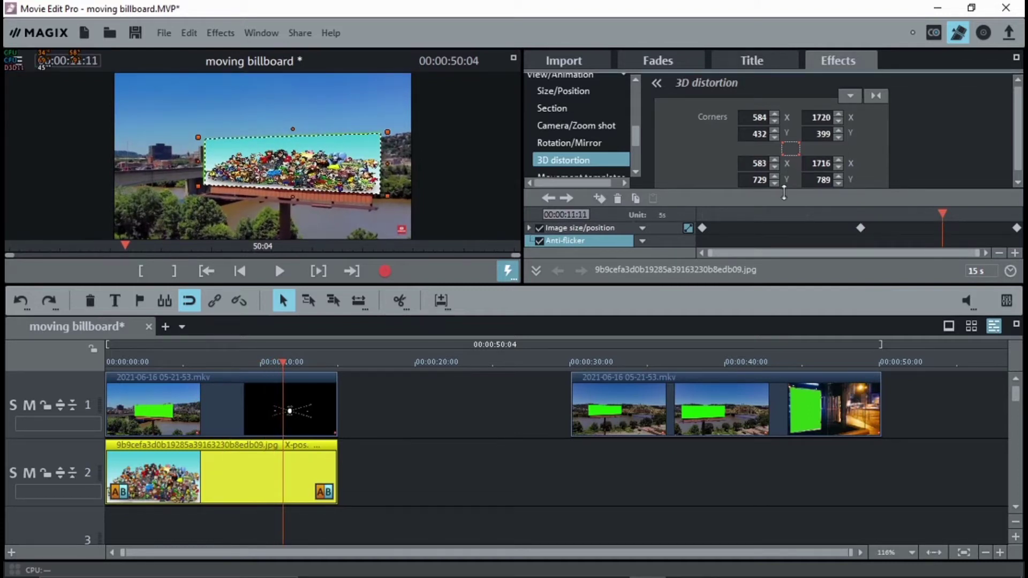
left_click(602, 202)
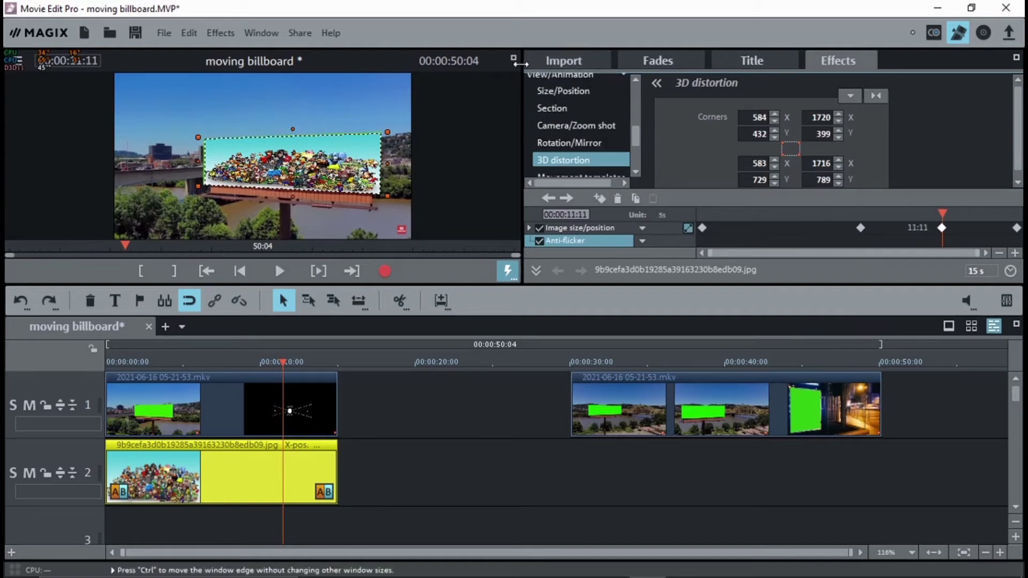
left_click(514, 58)
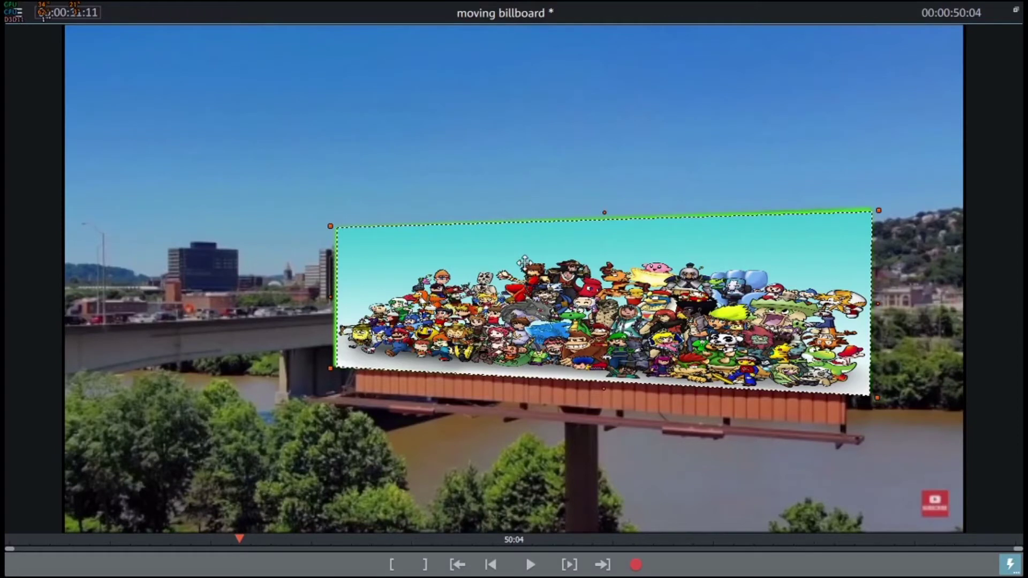
left_click_drag(524, 263, 534, 266)
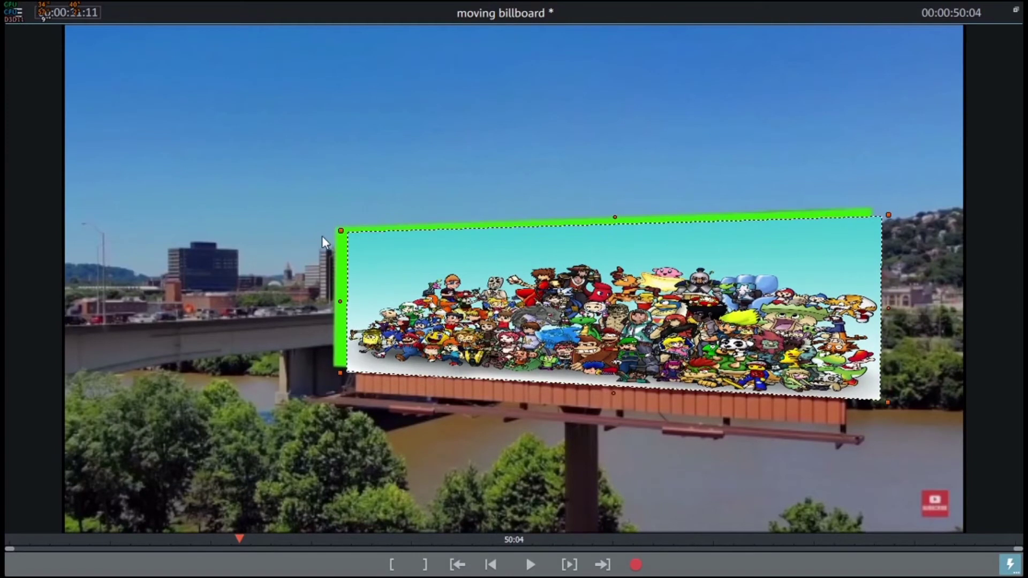
left_click_drag(340, 230, 323, 222)
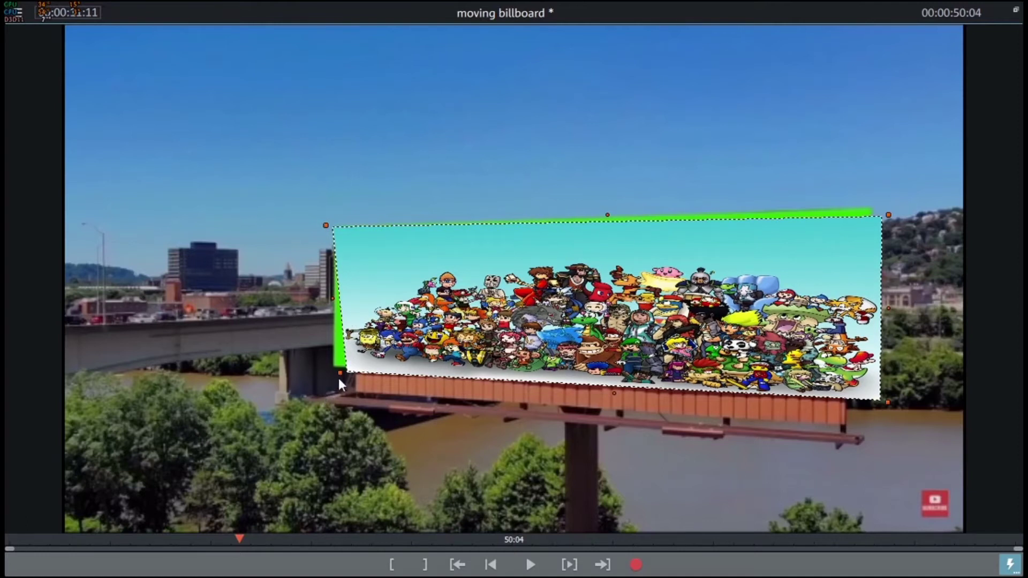
left_click_drag(339, 375, 324, 368)
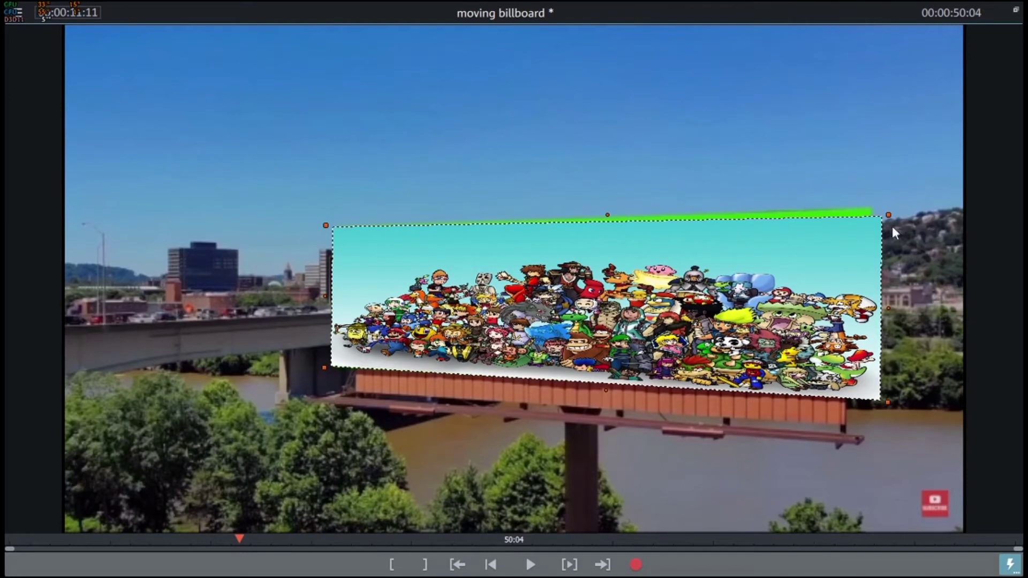
Step: Fit the collage's right corners onto the board and recheck the bottom-right corner full-screen
left_click_drag(889, 215, 876, 206)
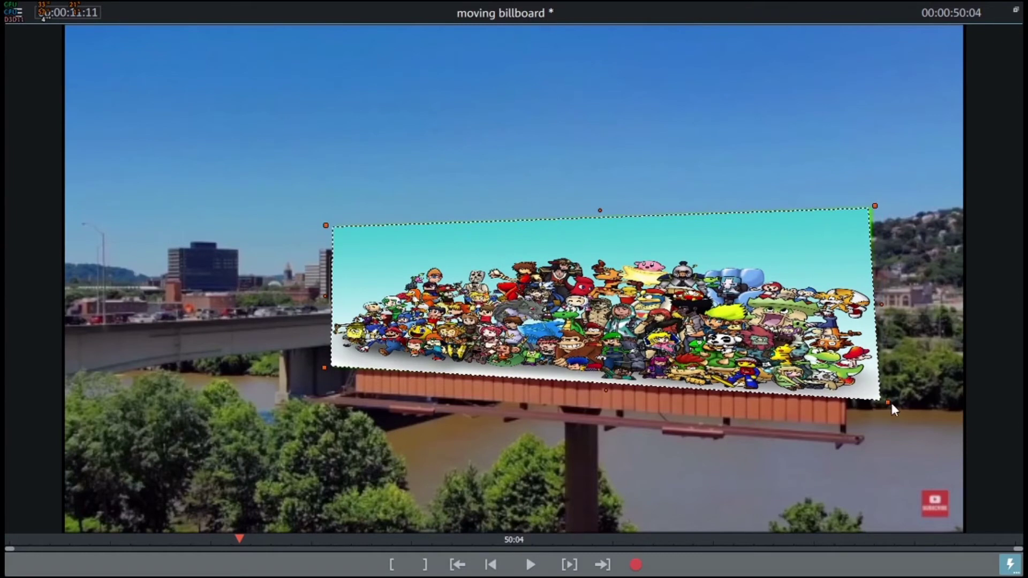
left_click_drag(888, 404, 877, 403)
left_click(938, 97)
left_click(1016, 10)
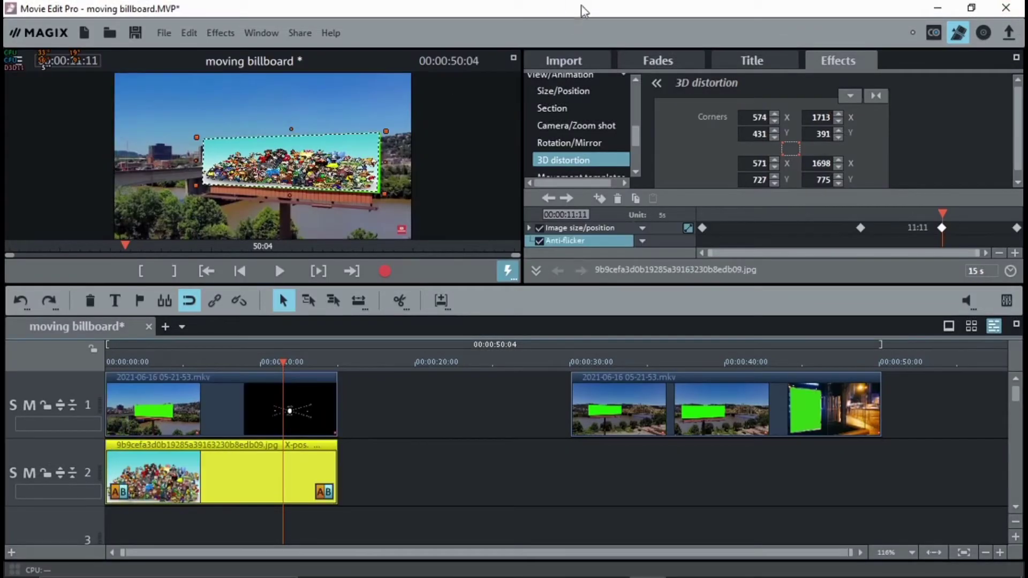
left_click(514, 57)
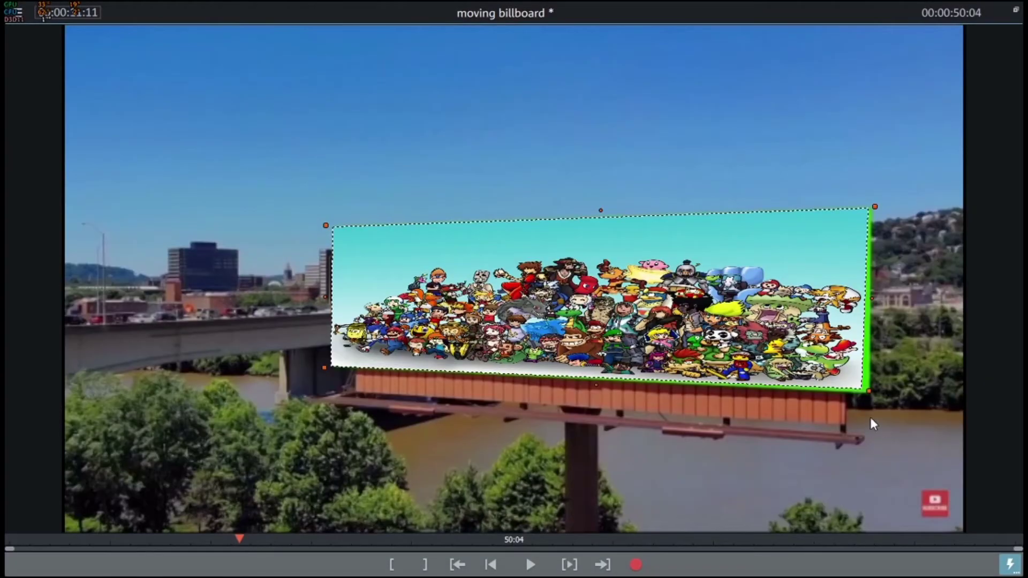
left_click_drag(869, 394, 875, 396)
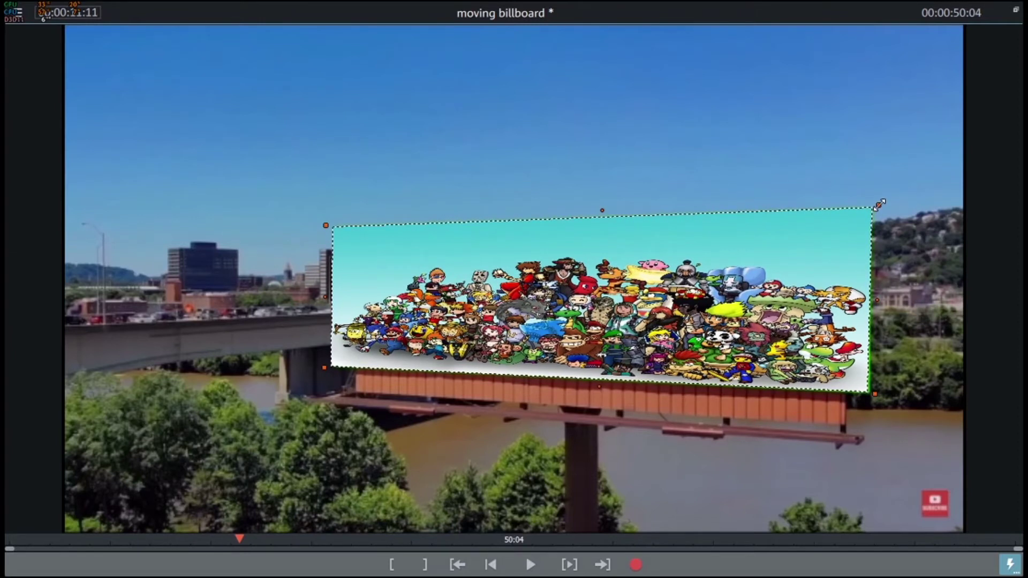
Step: Add a distortion keyframe at 09:13 and view it full-screen, undoing a trial shift of the collage
left_click(1012, 11)
left_click_drag(945, 213, 903, 214)
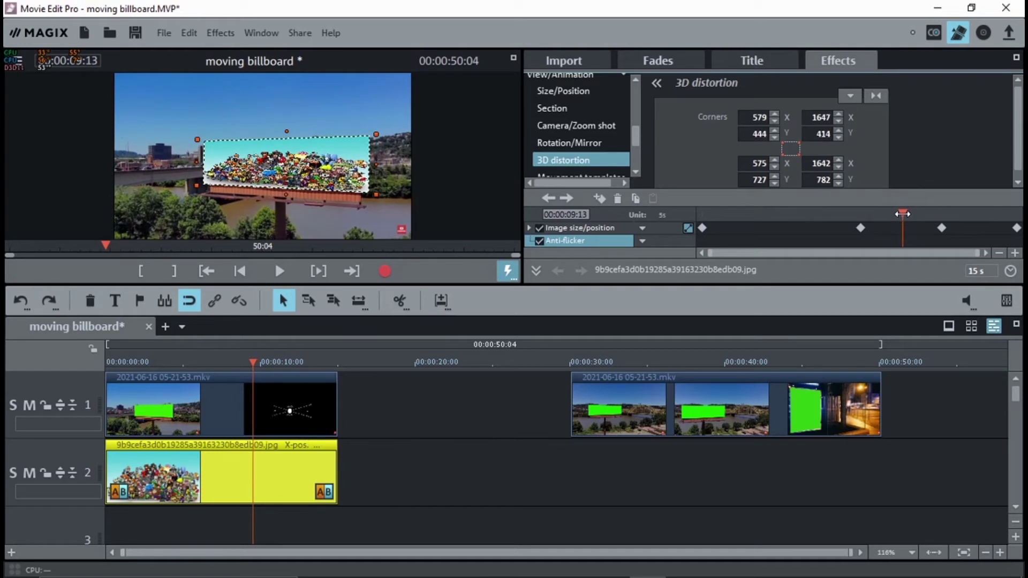
left_click(600, 199)
left_click(513, 60)
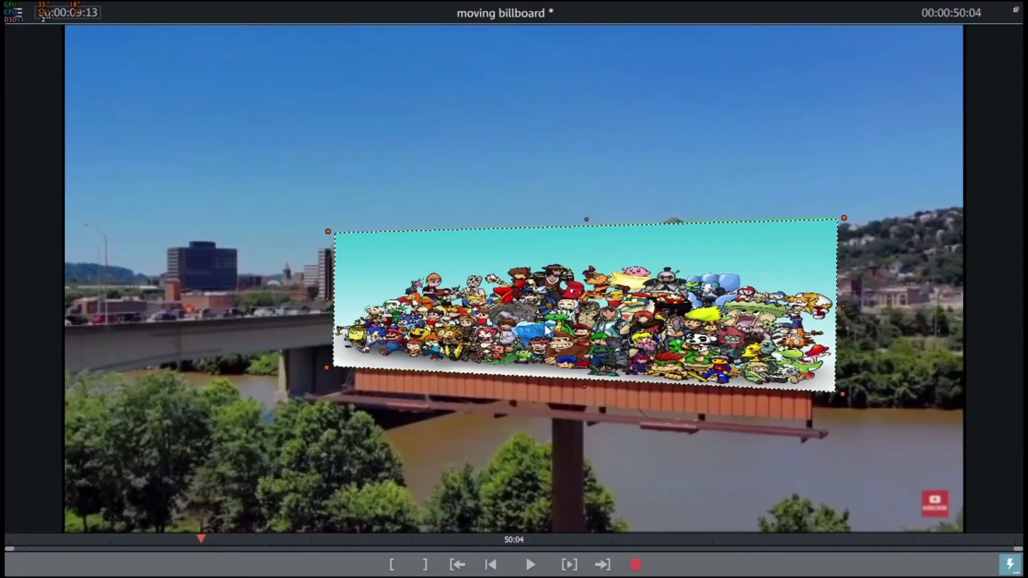
left_click_drag(769, 290, 763, 292)
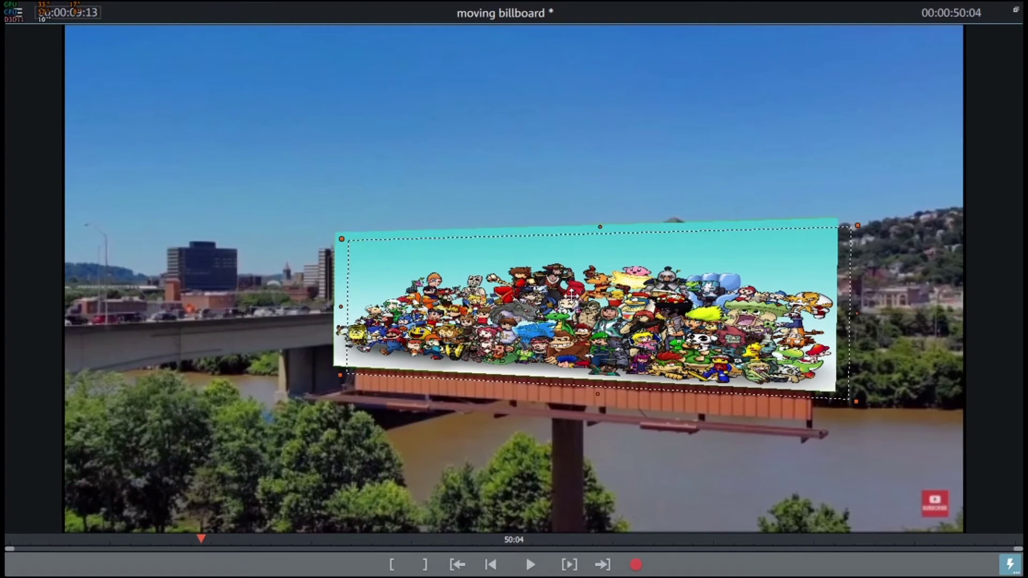
key("ctrl+z")
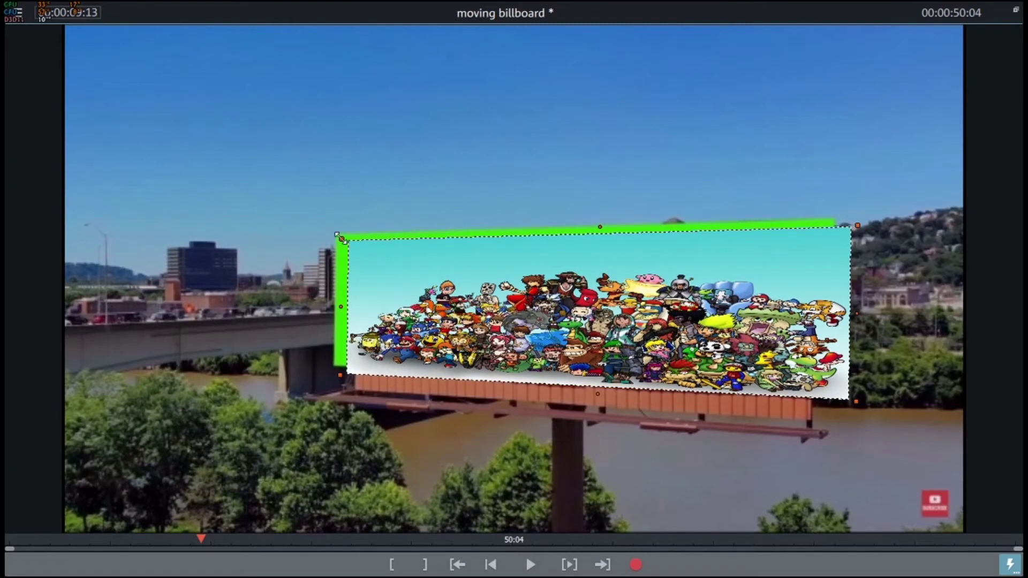
Step: Stretch the left corners over the green strip and pull the right corners in to the board edge
left_click_drag(342, 239, 325, 230)
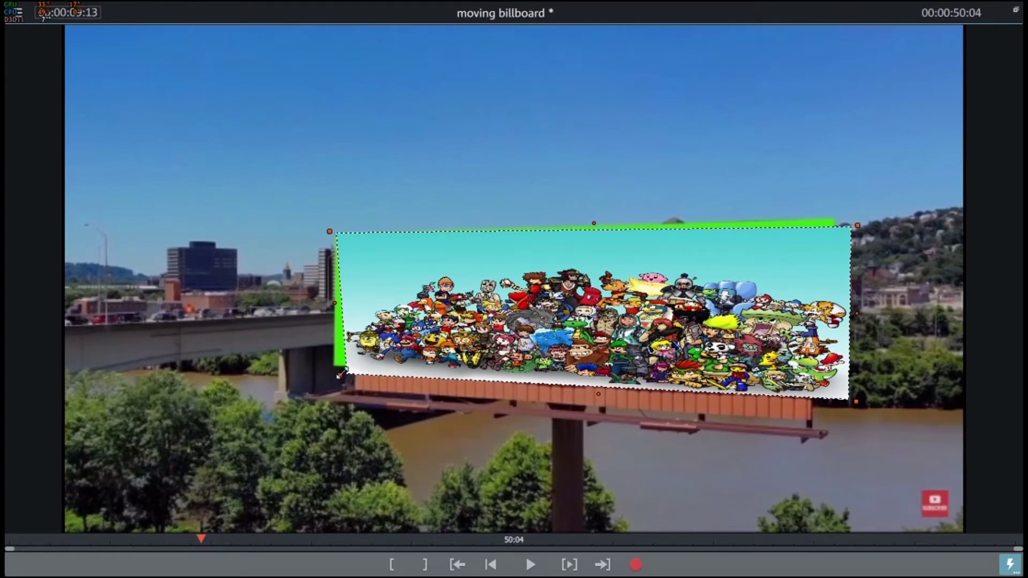
left_click_drag(340, 375, 327, 366)
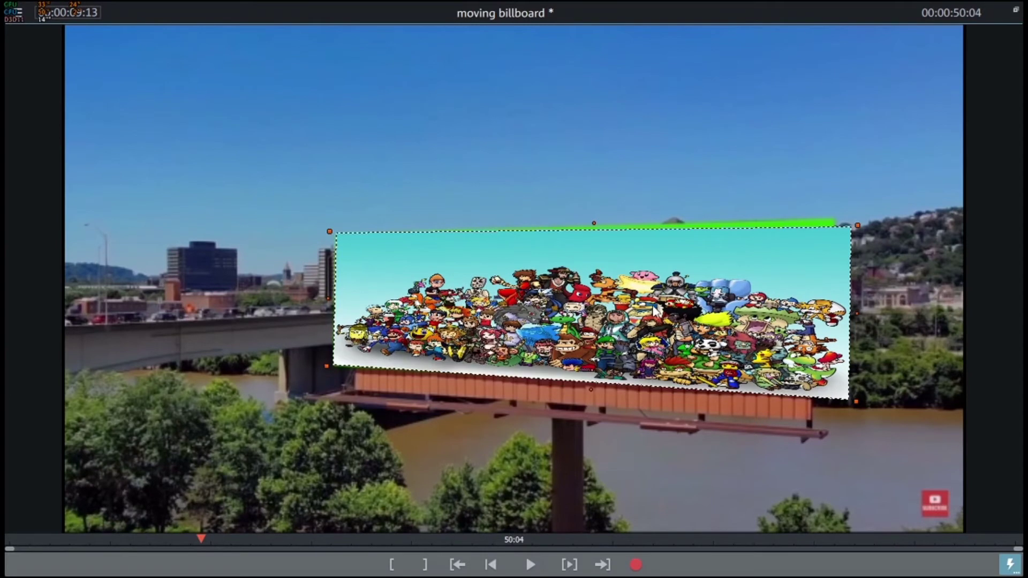
left_click_drag(860, 223, 839, 215)
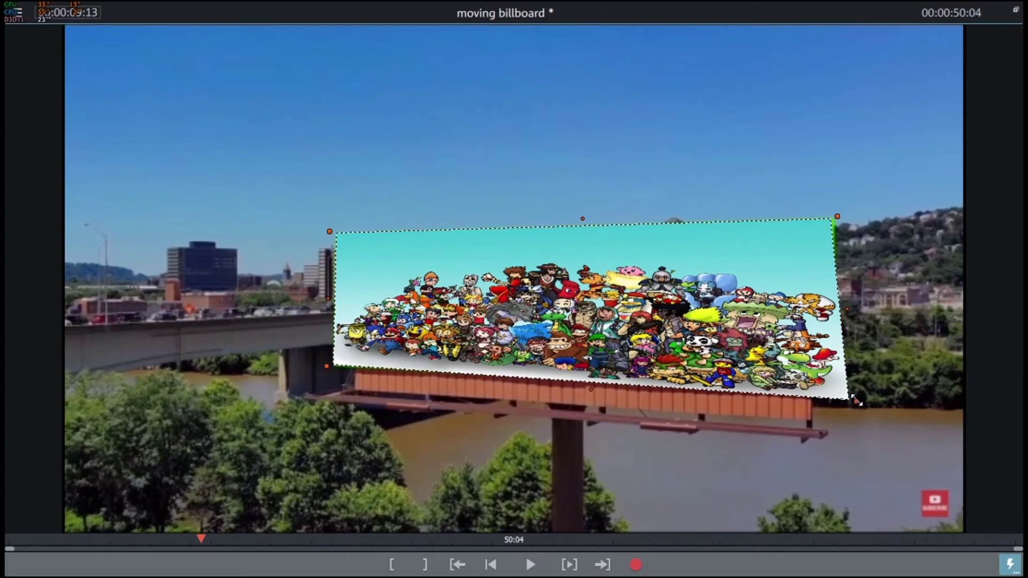
left_click_drag(853, 399, 833, 386)
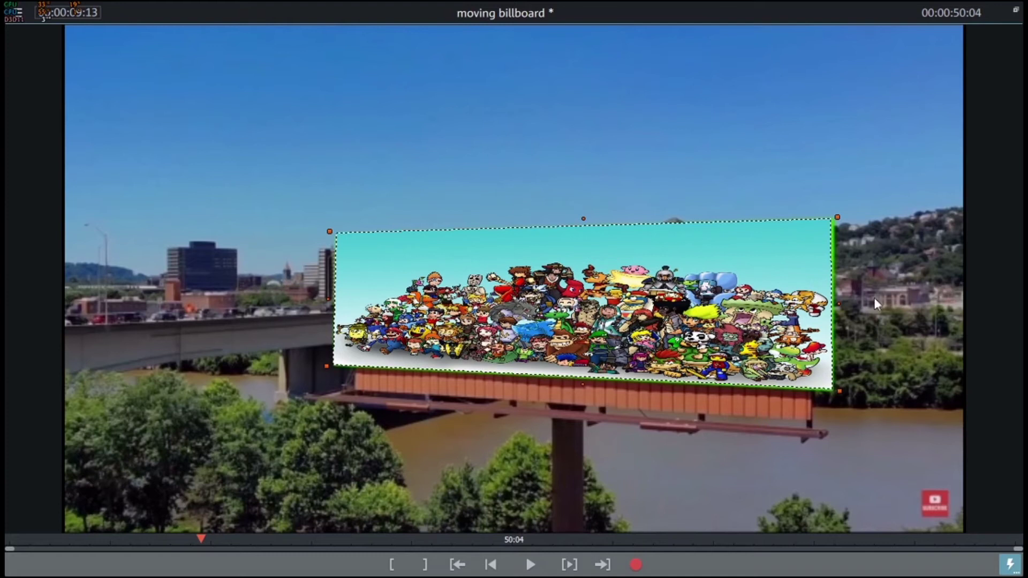
left_click_drag(839, 216, 838, 214)
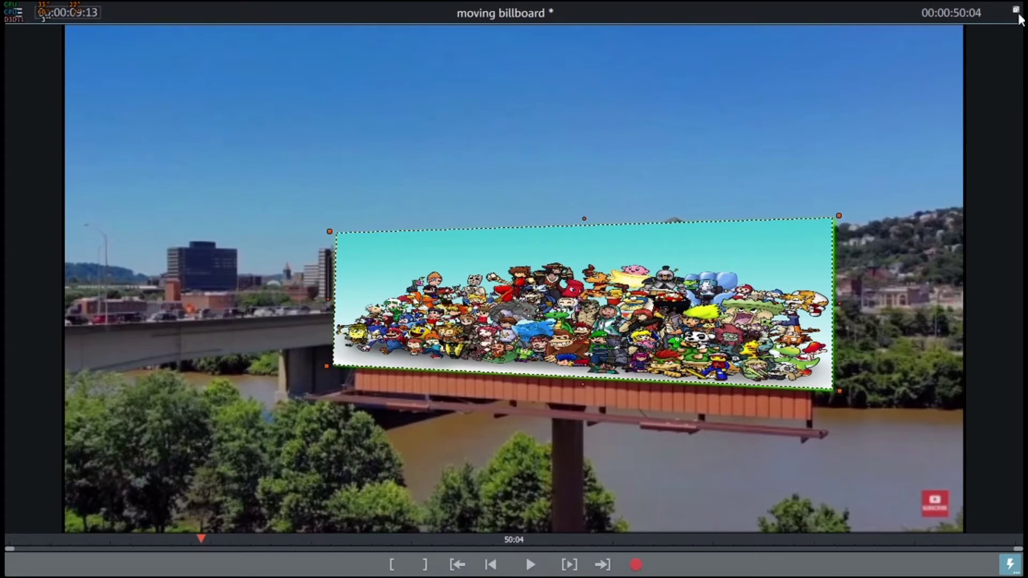
Step: Add a distortion keyframe at 13:06 and enlarge the preview to full screen
key("Escape")
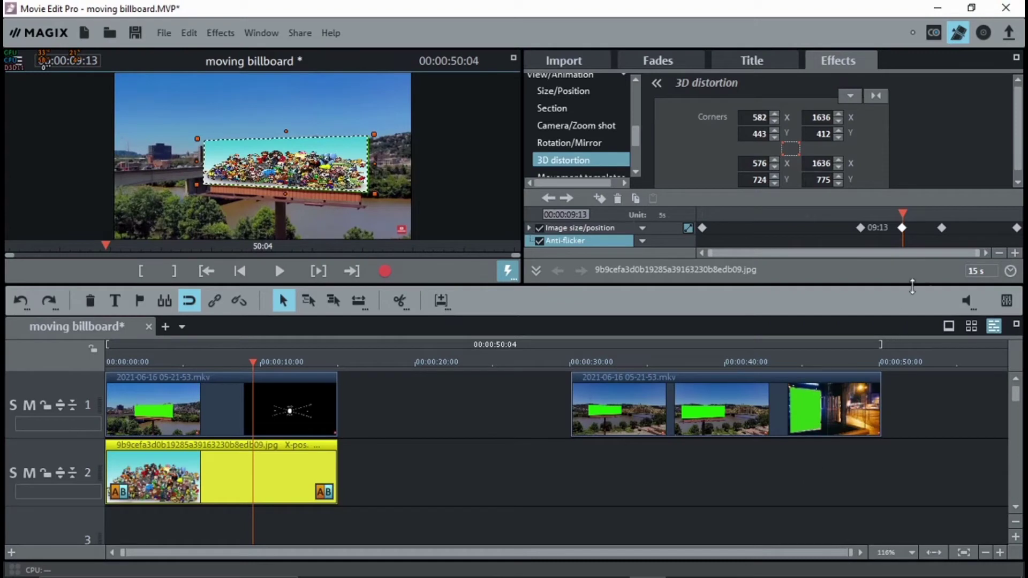
left_click_drag(903, 214, 981, 214)
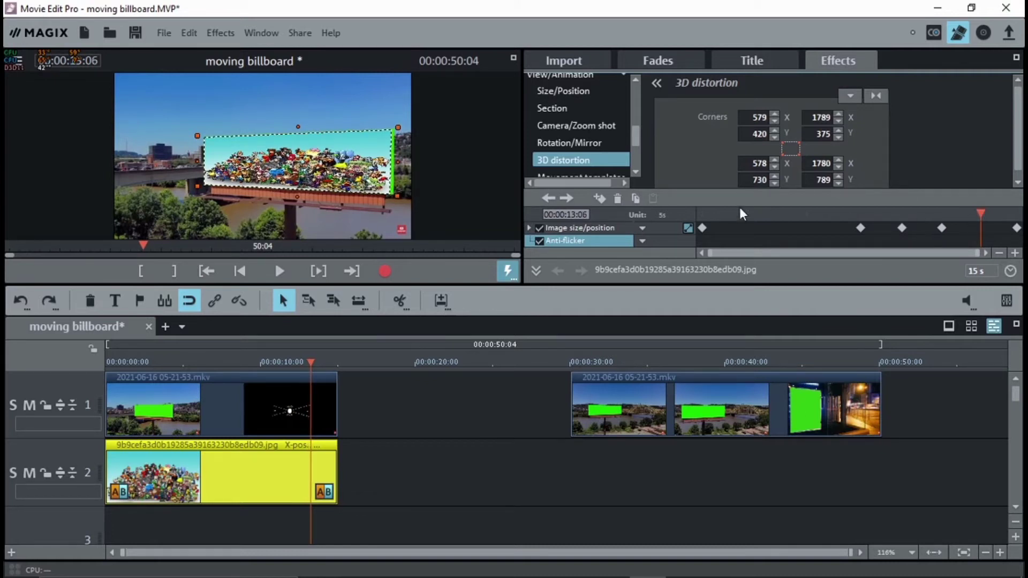
left_click(600, 201)
left_click(513, 58)
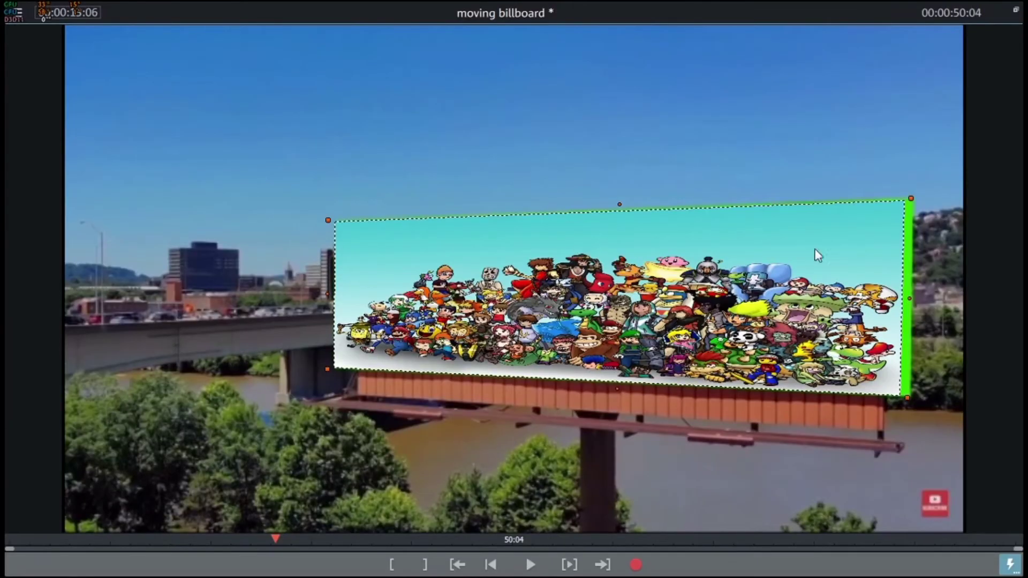
Step: Move the right corners outward onto the billboard and fine-tune the left corners
left_click_drag(914, 199, 922, 197)
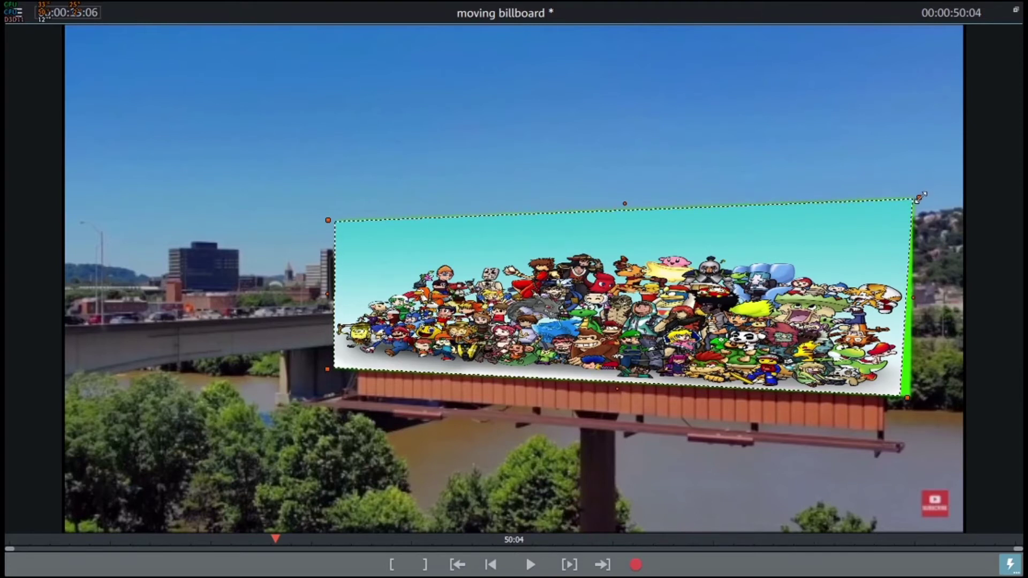
left_click_drag(906, 397, 920, 398)
mouse_move(329, 220)
left_mouse_down()
mouse_move(340, 248)
mouse_move(330, 220)
left_mouse_up()
mouse_move(327, 369)
left_mouse_down()
mouse_move(357, 347)
mouse_move(328, 370)
left_mouse_up()
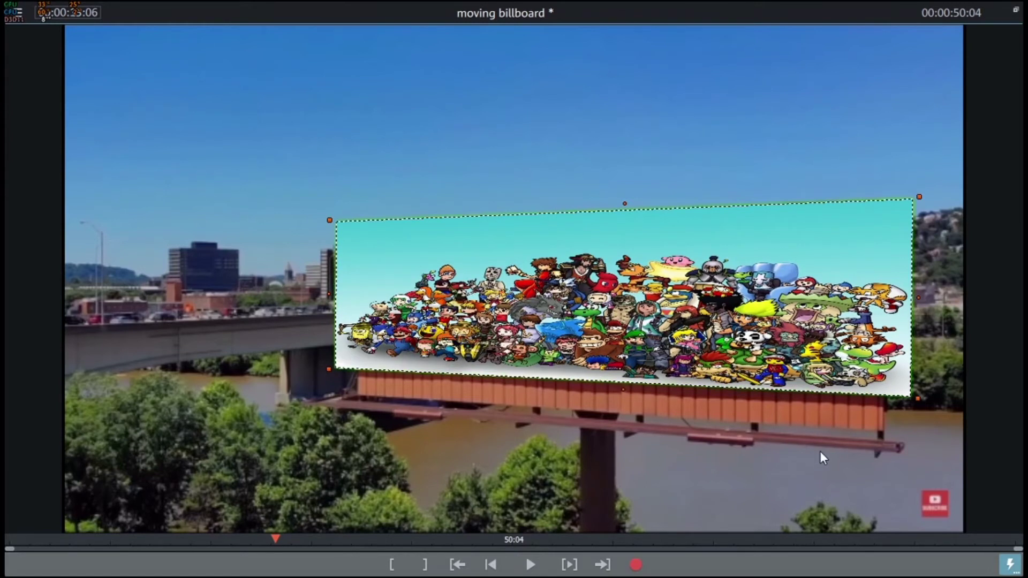
Step: Add a 3D-distortion keyframe at 12:05
left_click(1017, 11)
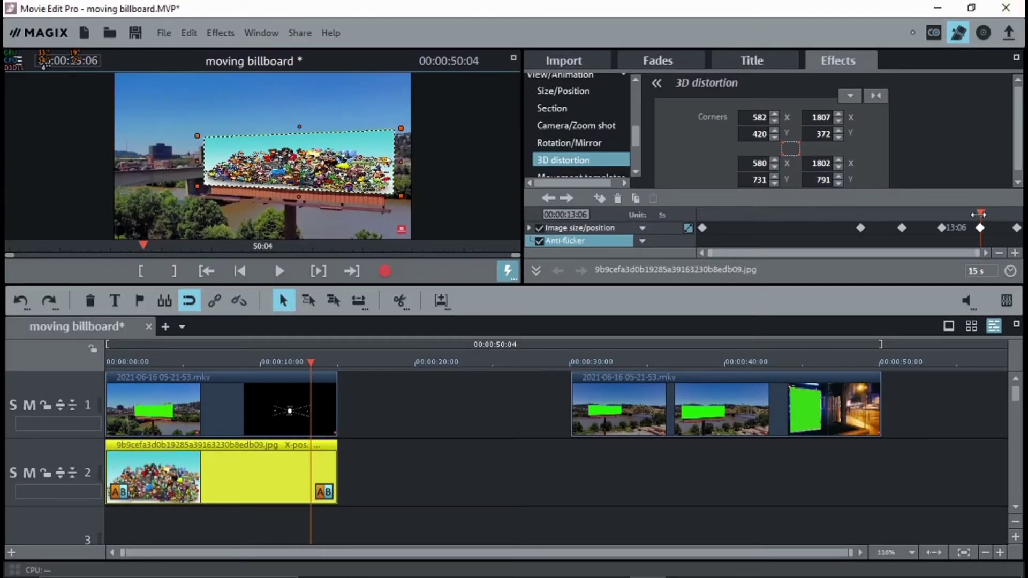
left_click_drag(980, 213, 959, 216)
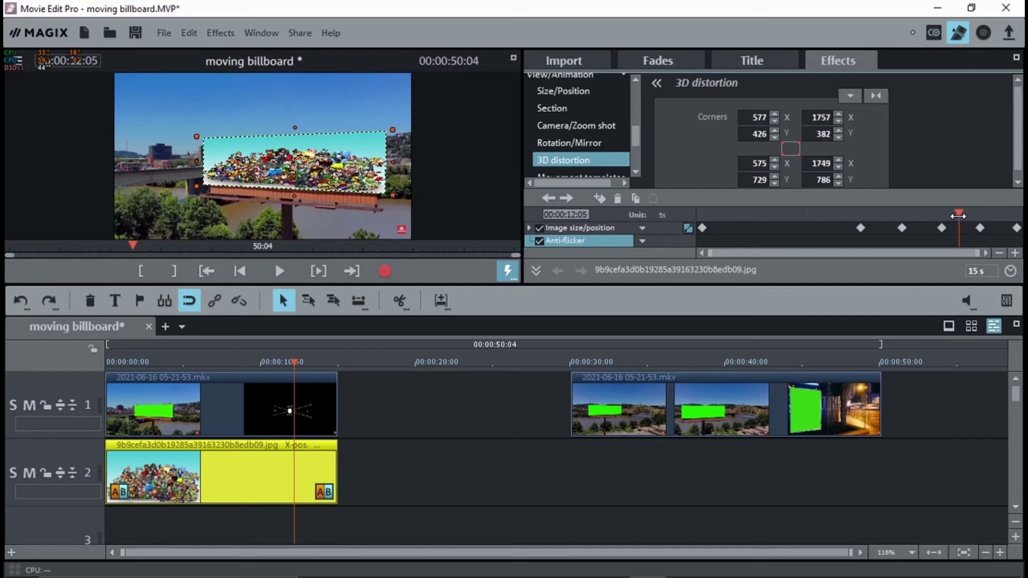
left_click(599, 199)
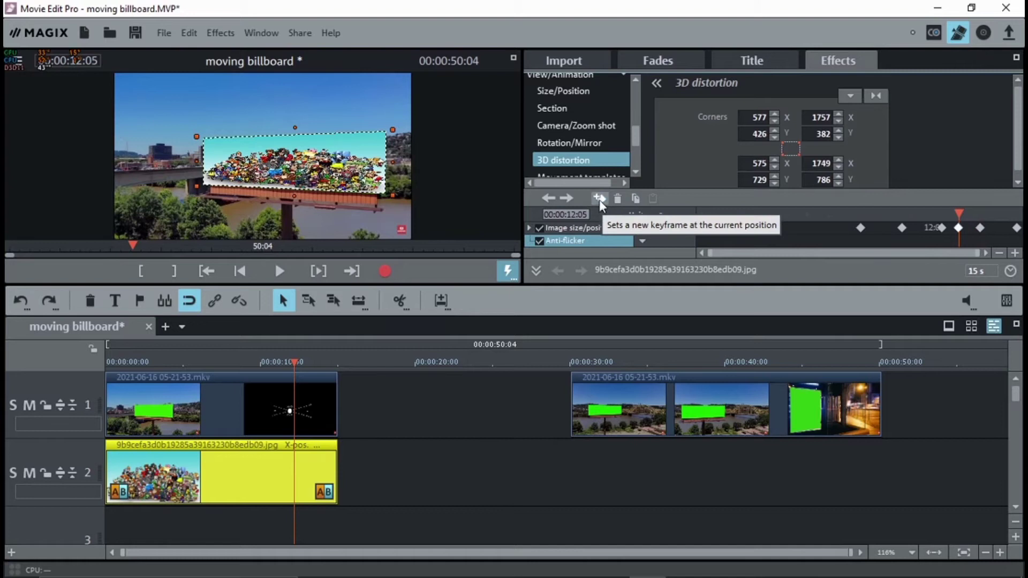
Step: Pull the collage's top-right corner left and down onto the billboard in the enlarged preview
left_click(514, 57)
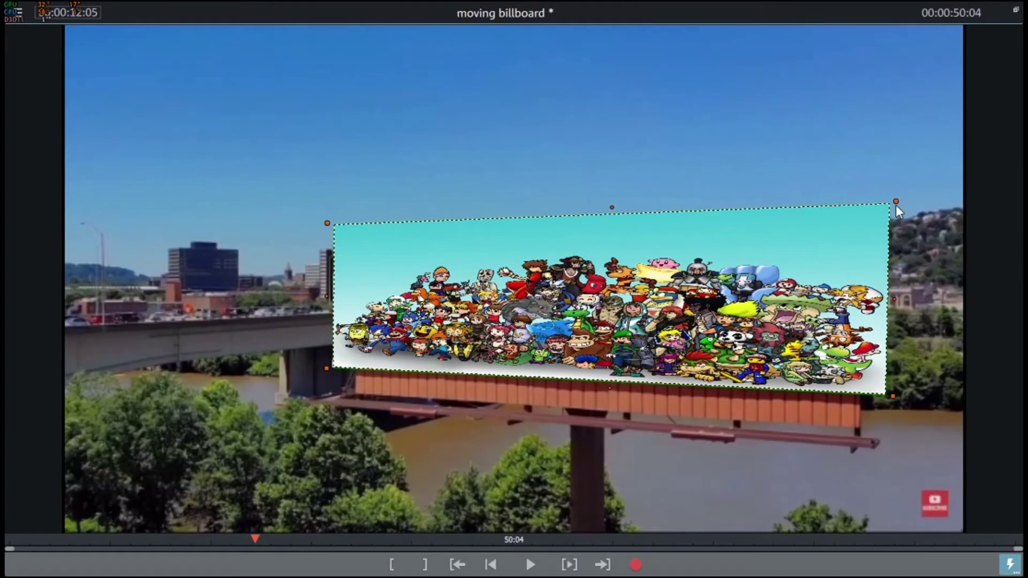
mouse_move(896, 206)
left_mouse_down()
mouse_move(883, 213)
mouse_move(895, 202)
left_mouse_up()
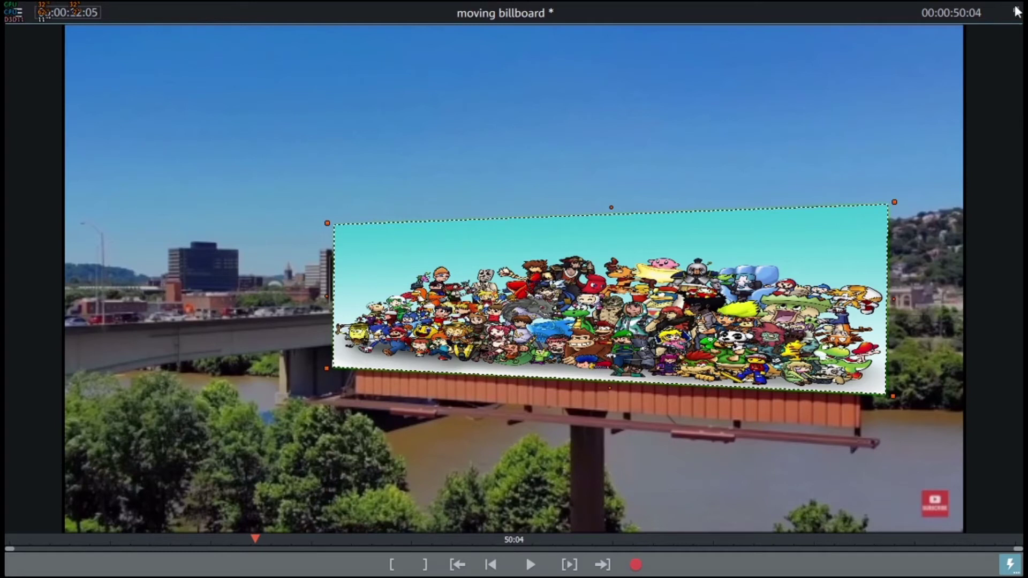
scroll(678, 314, "up", 1)
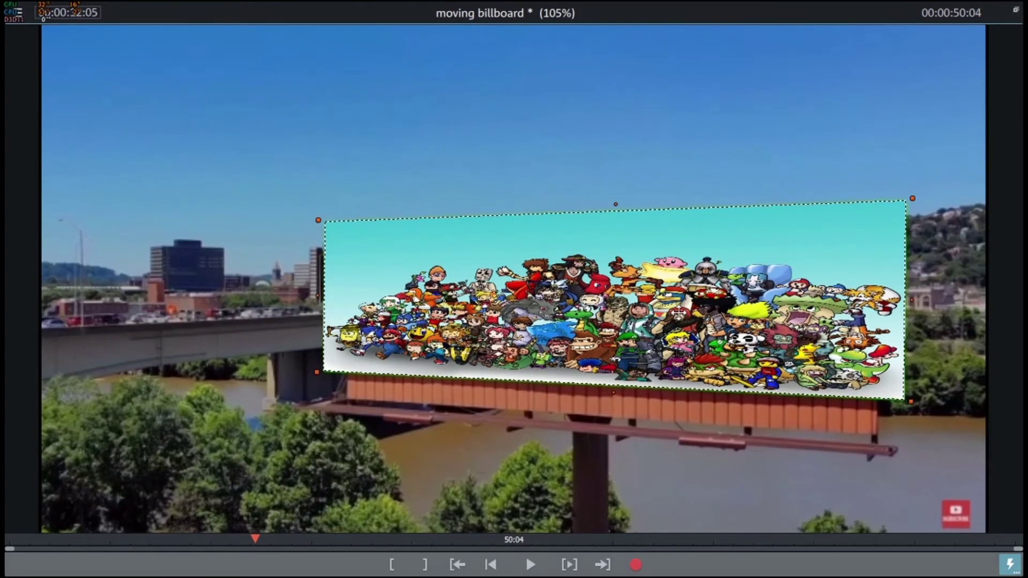
scroll(679, 314, "up", 4)
scroll(677, 309, "down", 3)
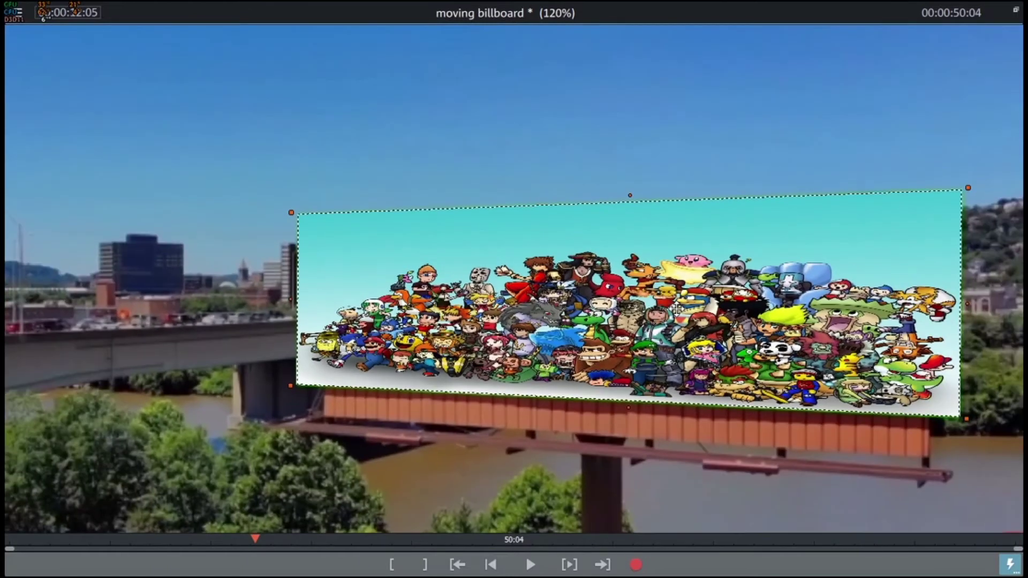
Step: Add a 3D-distortion keyframe at 14:04
left_click(1019, 13)
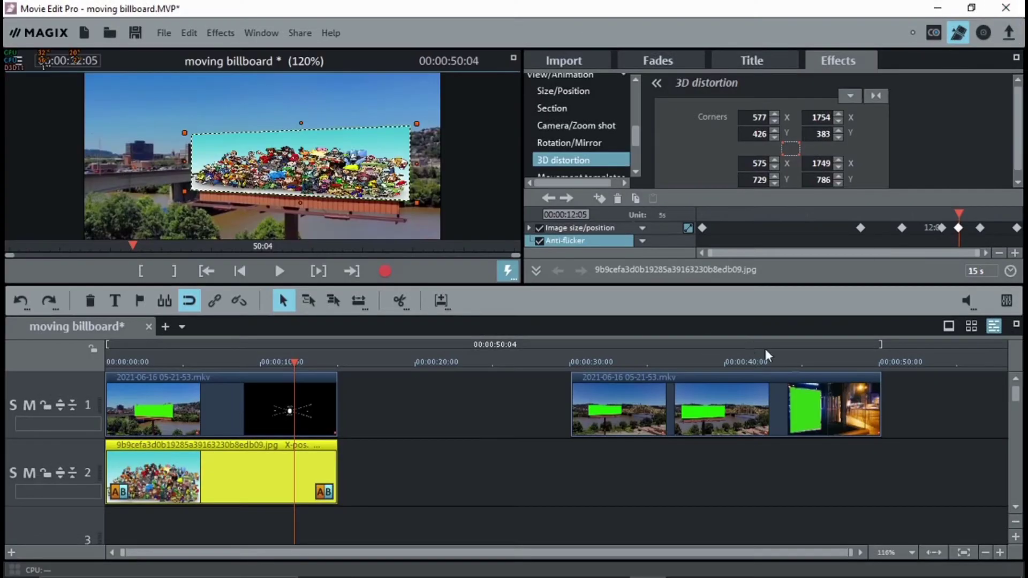
left_click_drag(958, 207, 1000, 212)
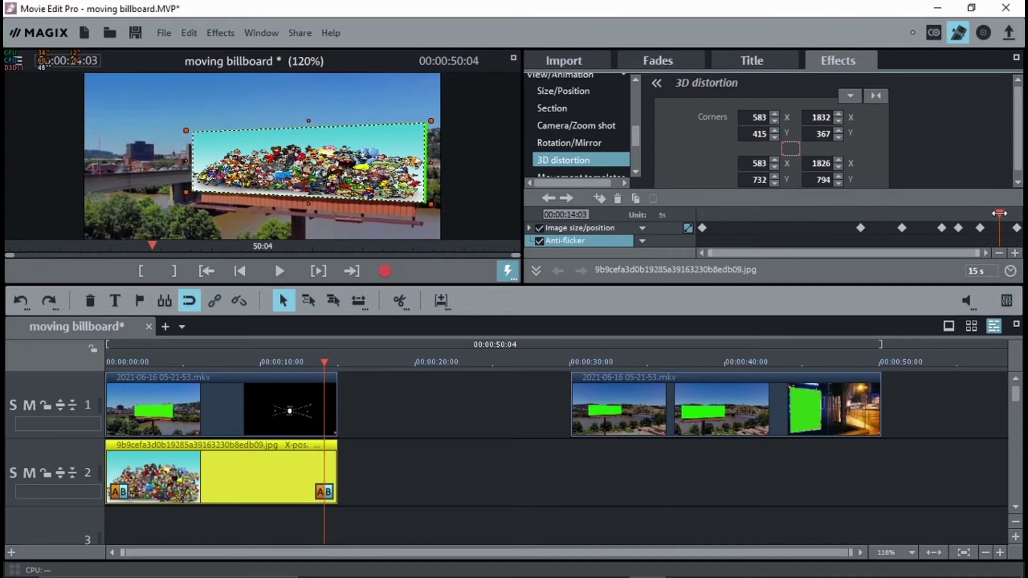
left_click(600, 198)
Step: Refit the collage's top-right and bottom-right corners onto the billboard in the enlarged preview
left_click(513, 59)
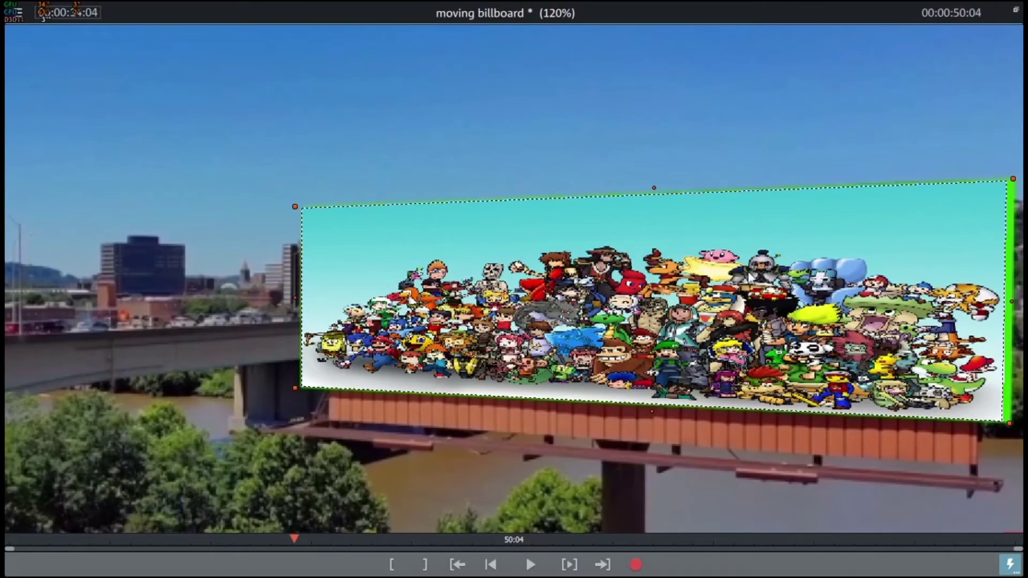
scroll(1002, 183, "up", 2)
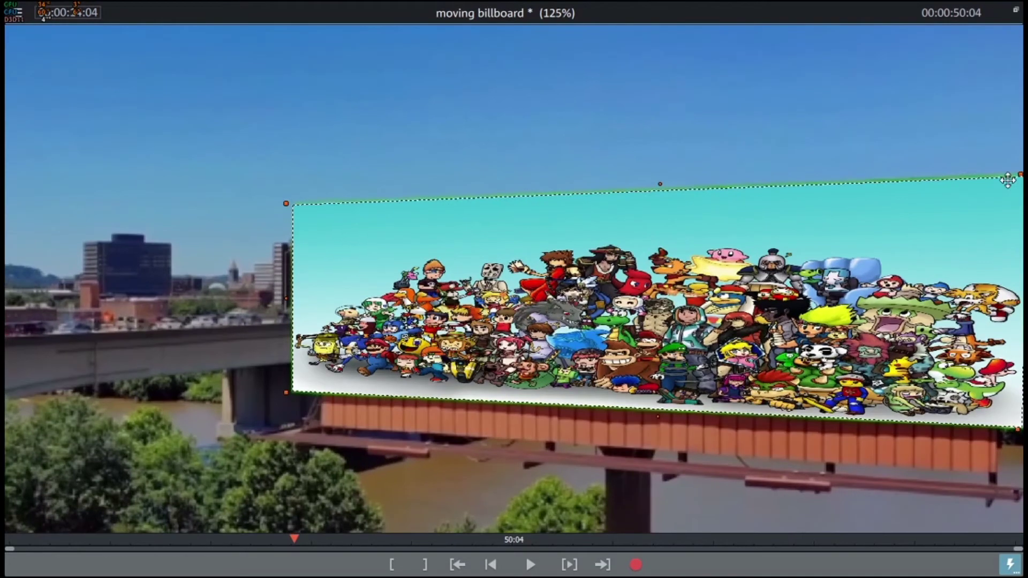
scroll(519, 394, "down", 3)
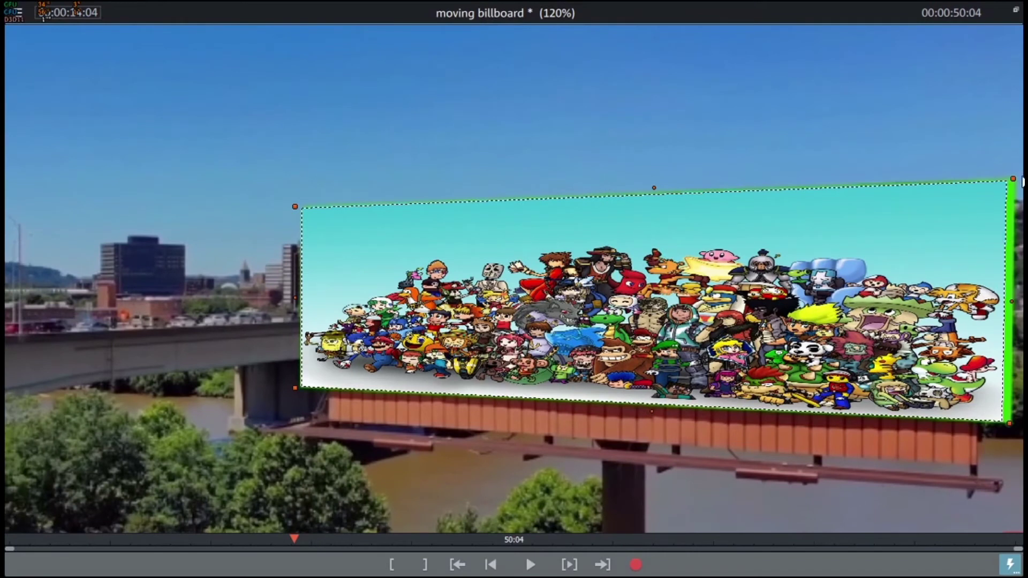
left_click_drag(1013, 177, 1018, 178)
left_click_drag(1010, 422, 1016, 422)
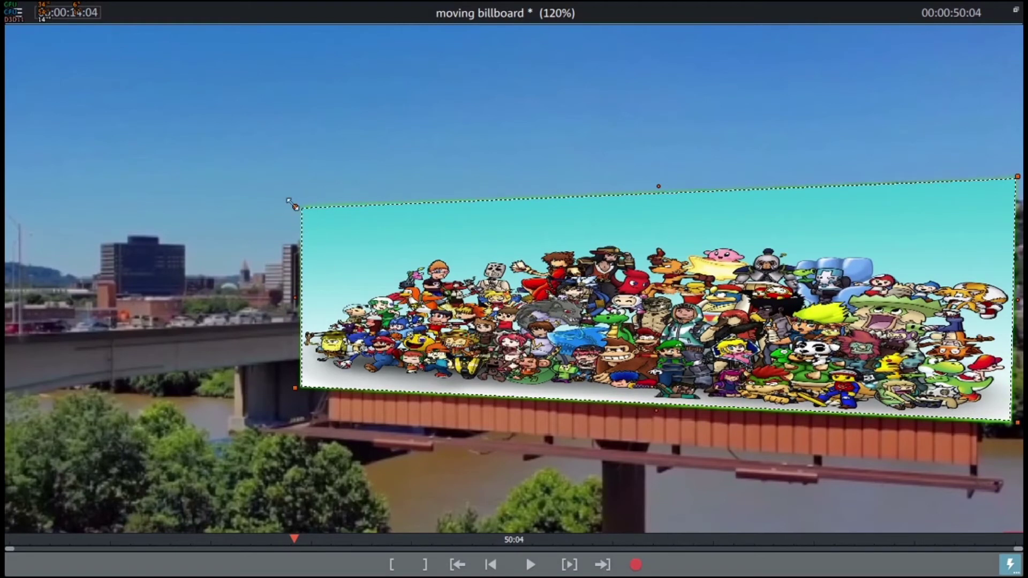
left_click_drag(294, 204, 294, 212)
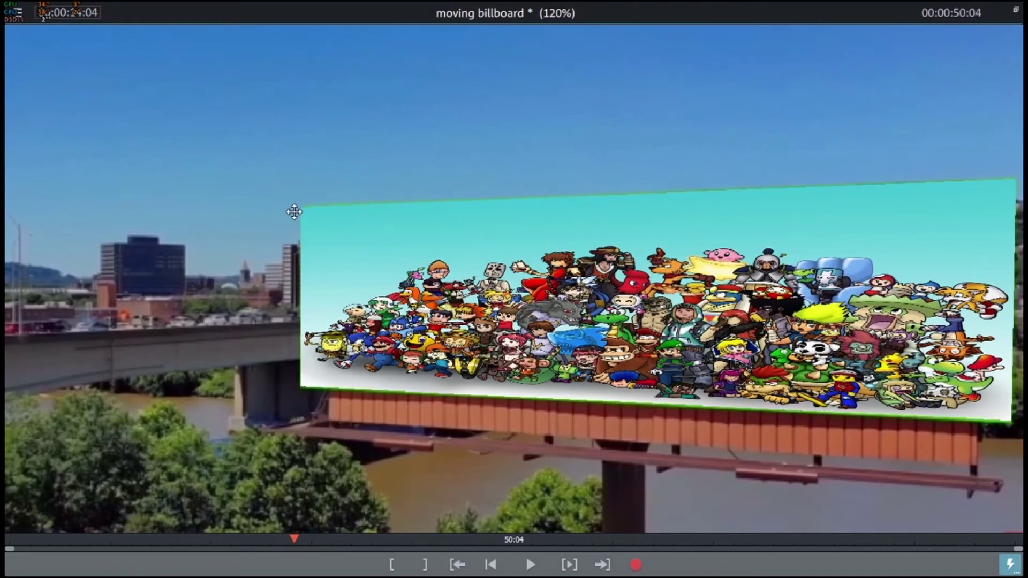
Step: Nudge the collage's bottom-left corner onto the billboard, then scrub back to an earlier moment
left_click(1016, 11)
left_click(250, 462)
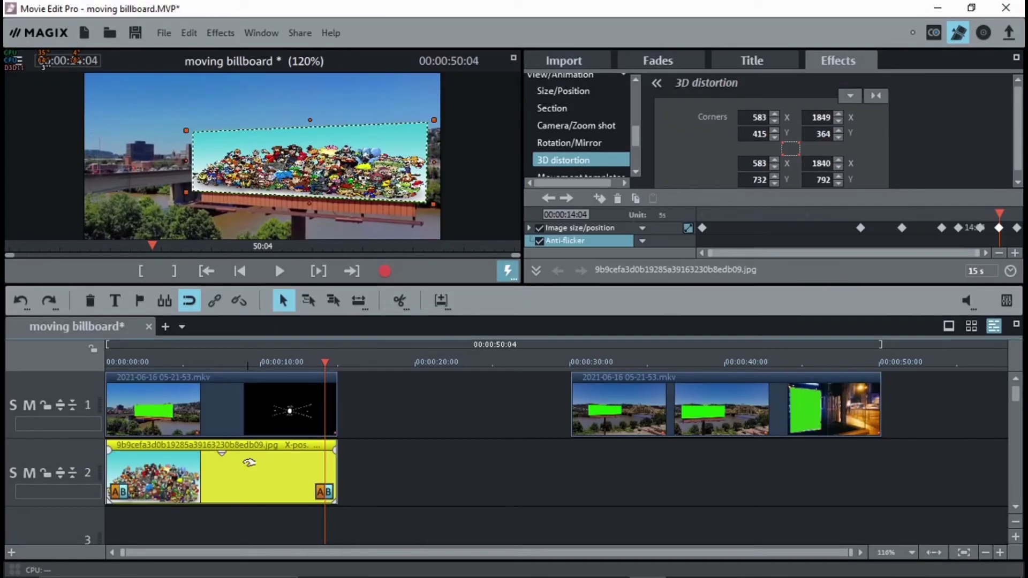
left_click(513, 58)
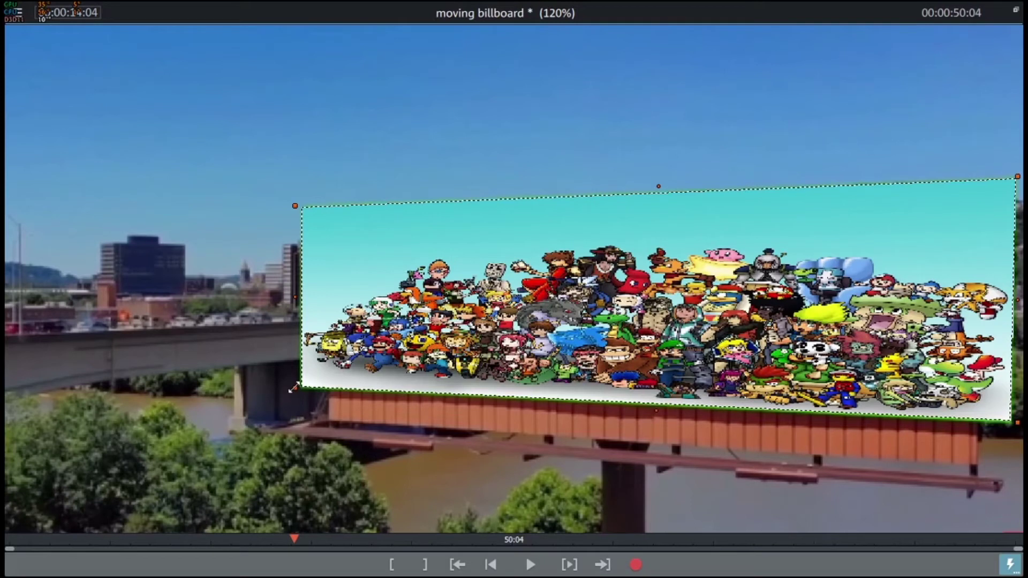
left_click_drag(294, 389, 293, 391)
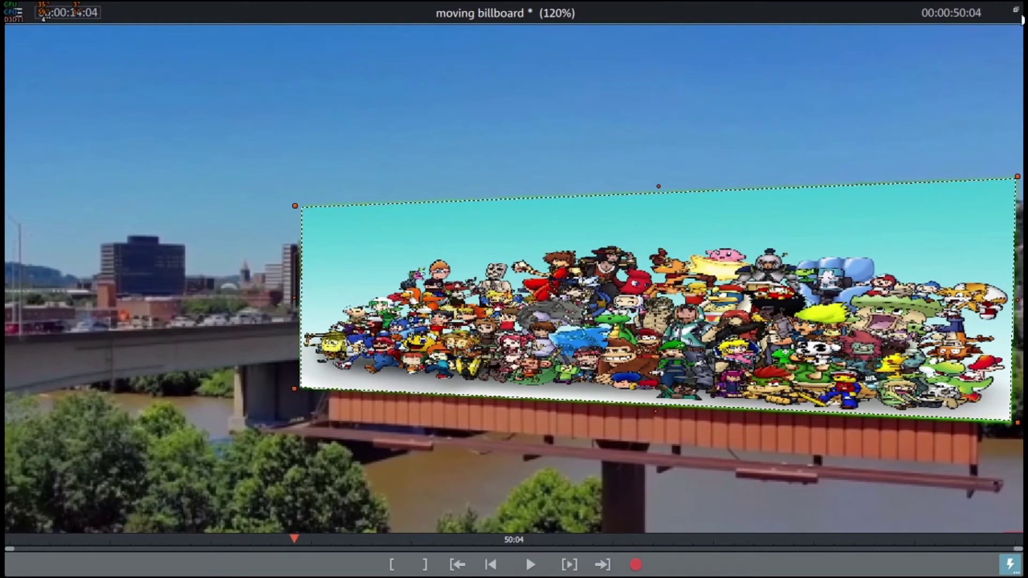
left_click(1017, 10)
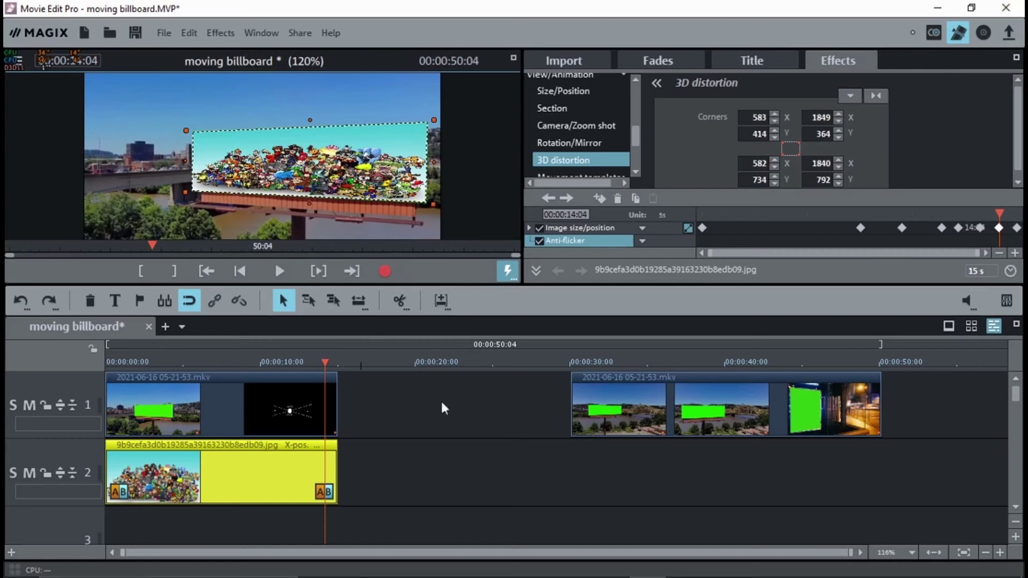
left_click_drag(999, 212, 851, 214)
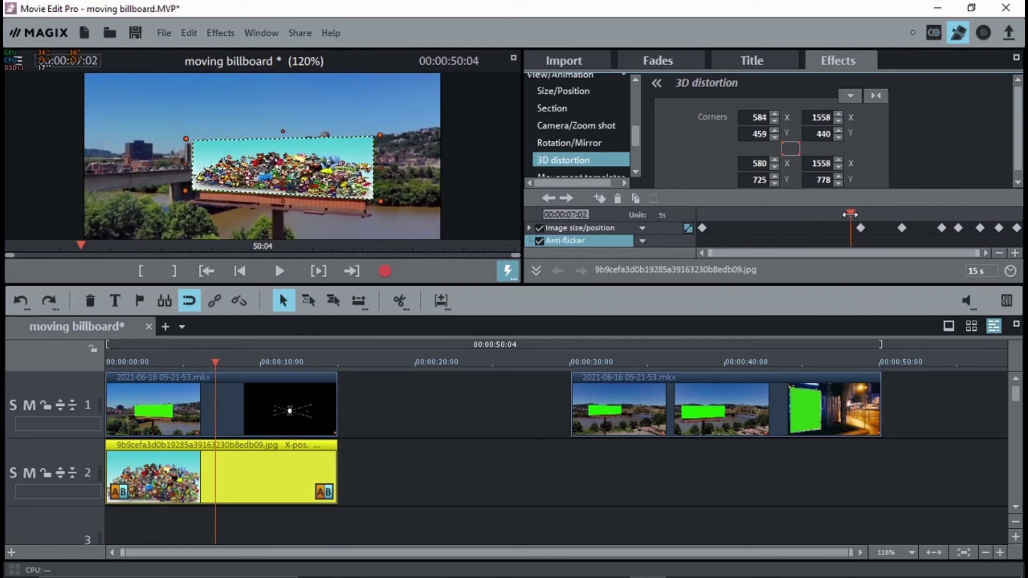
left_click(512, 59)
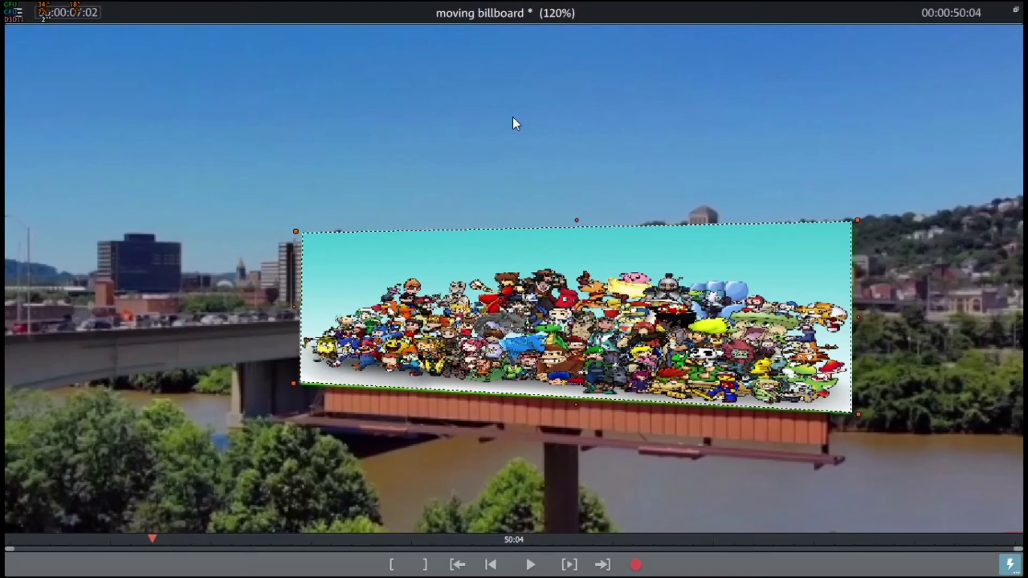
key("space")
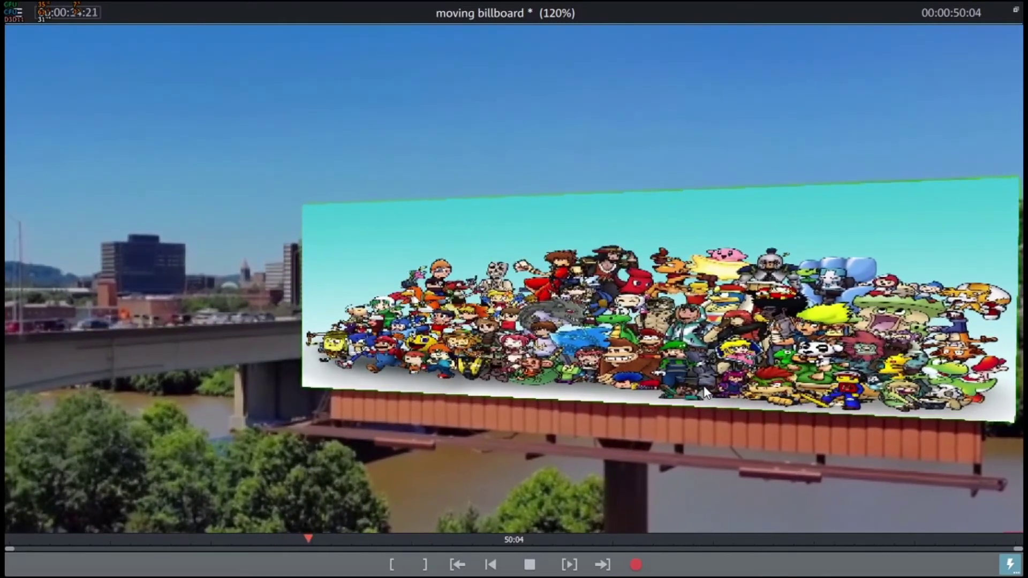
key("space")
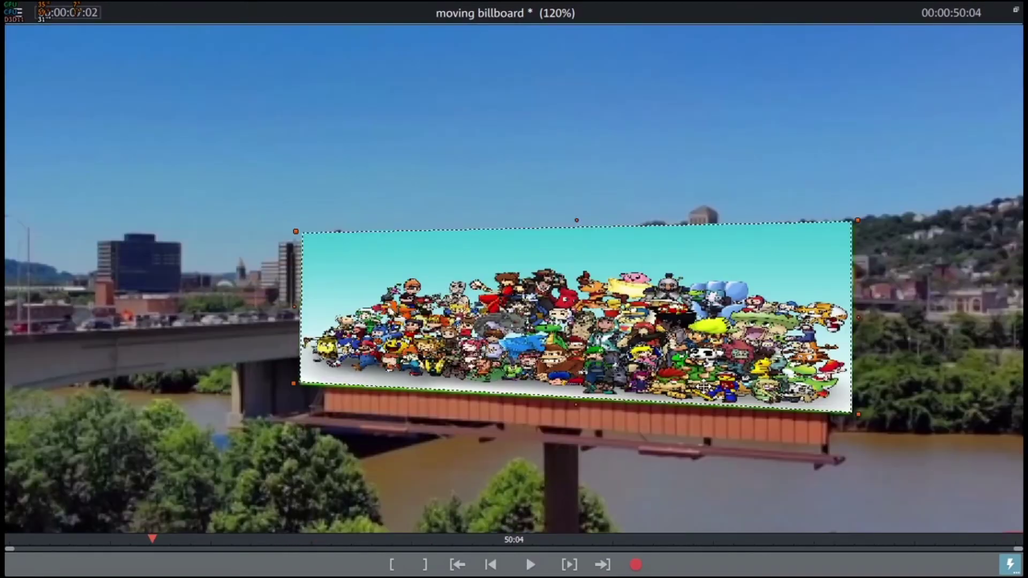
left_click(1016, 9)
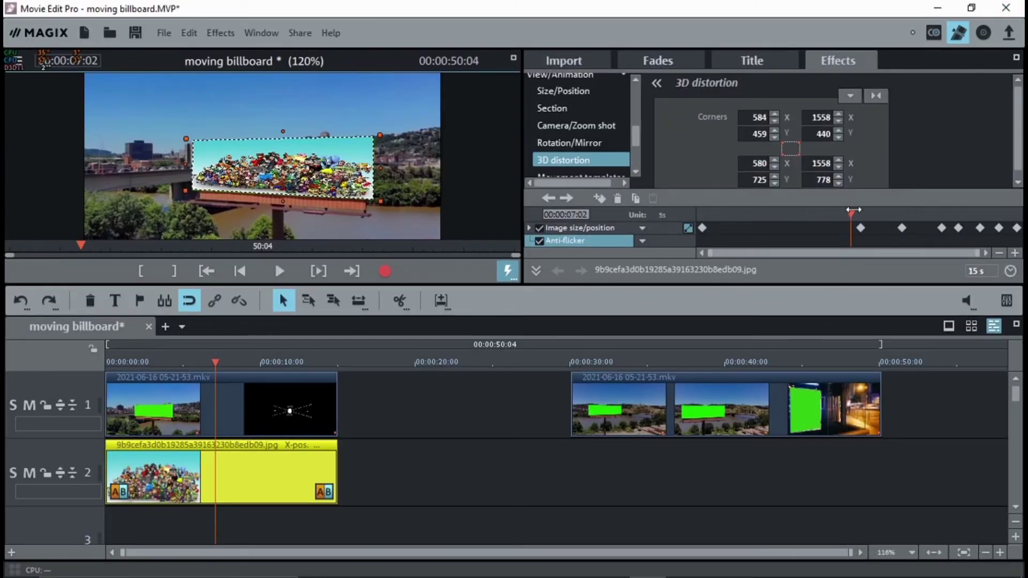
left_click_drag(851, 213, 776, 212)
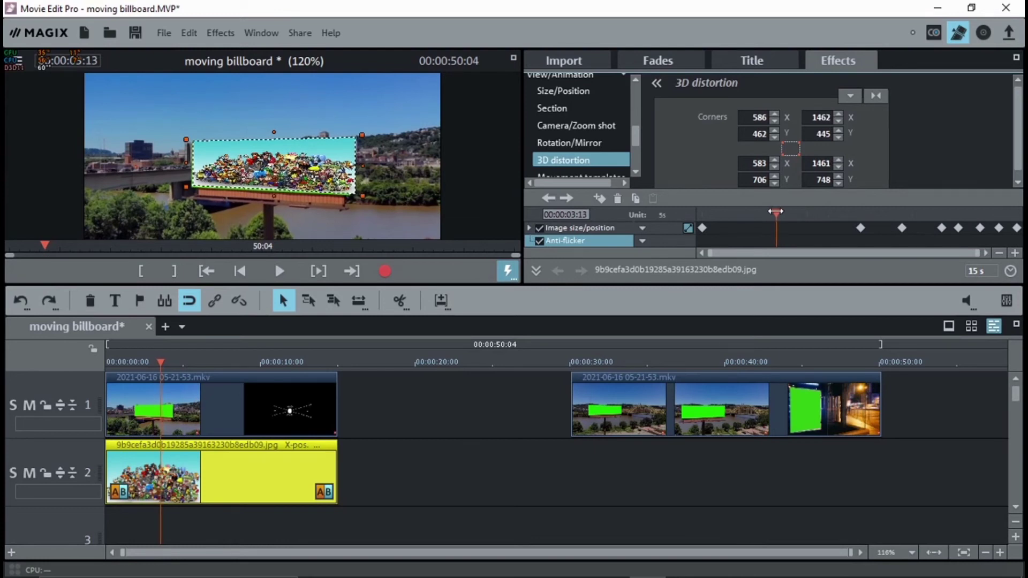
Step: Add a keyframe at 03:13, align the top-right corner with the billboard, then scrub forward
left_click_drag(605, 126, 553, 206)
left_click(601, 199)
left_click(513, 58)
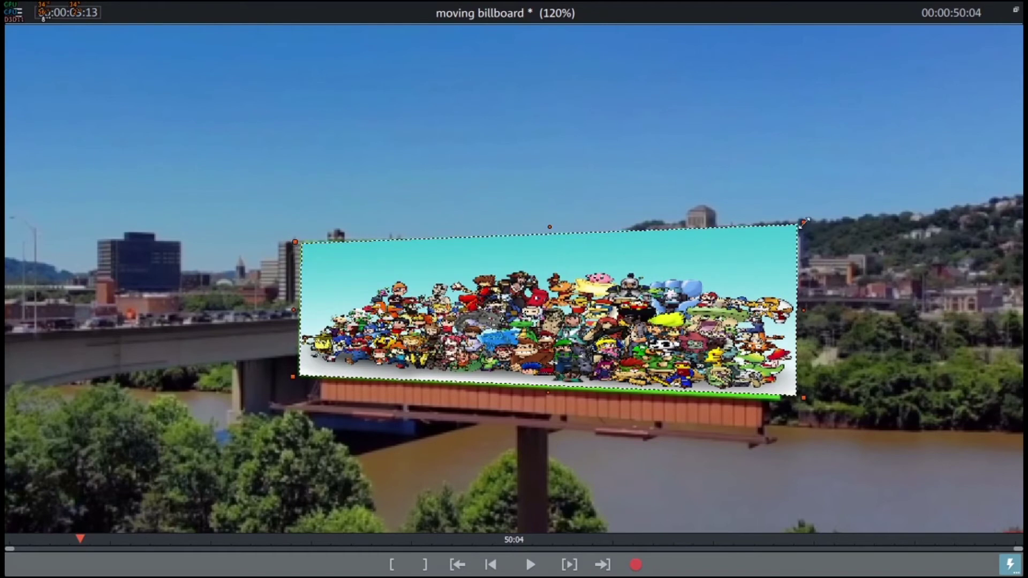
left_click_drag(806, 221, 785, 232)
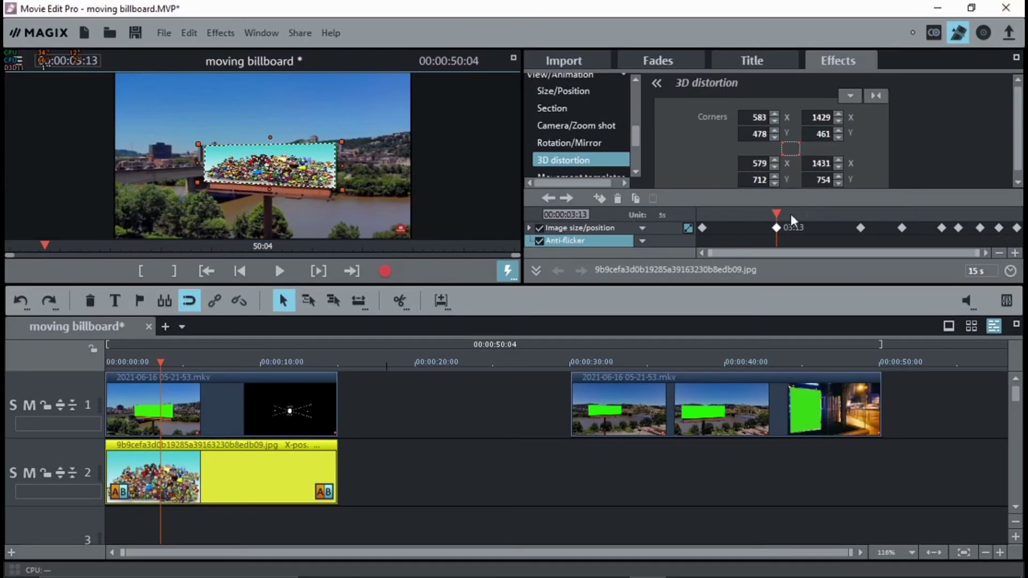
left_click_drag(777, 212, 817, 212)
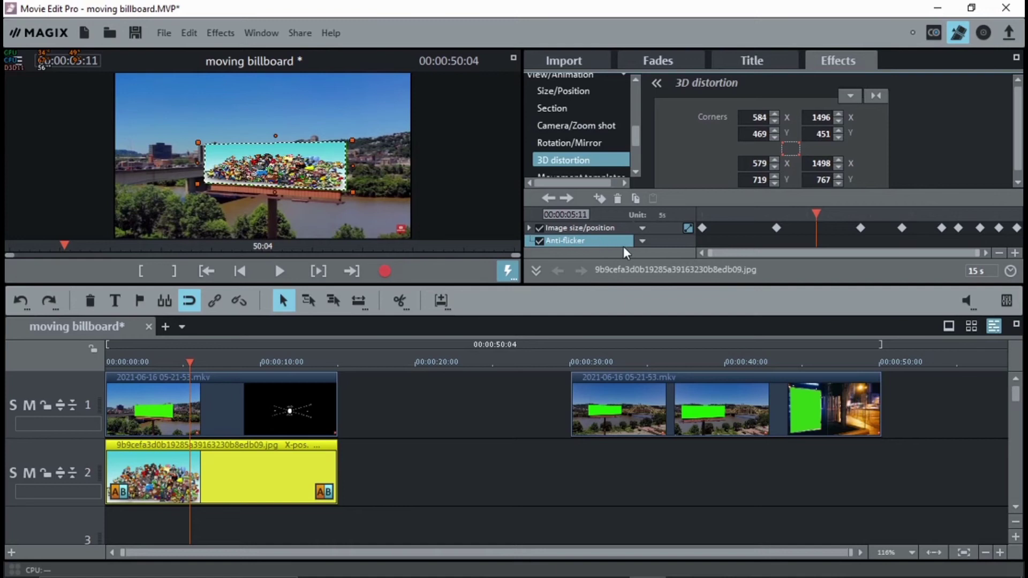
Step: Add a 3D-distortion keyframe at 05:11 and enlarge the preview for corner fitting
left_click(599, 199)
left_click(513, 58)
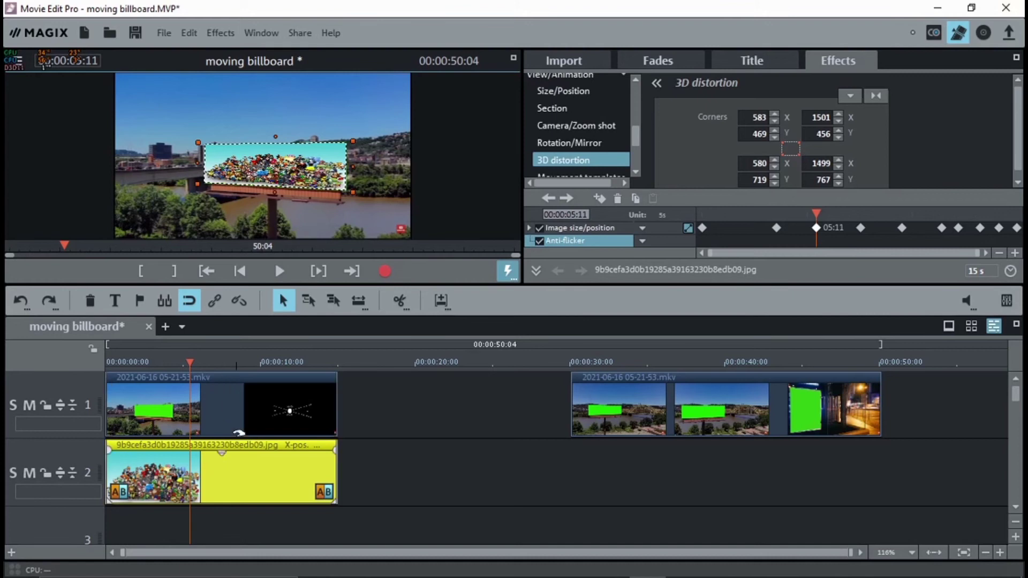
Step: Swap the tracks so the collage is on track 1 and the billboard footage on track 2
left_click(237, 407)
mouse_move(237, 407)
left_mouse_down()
mouse_move(236, 514)
mouse_move(234, 423)
left_mouse_up()
left_click(234, 490)
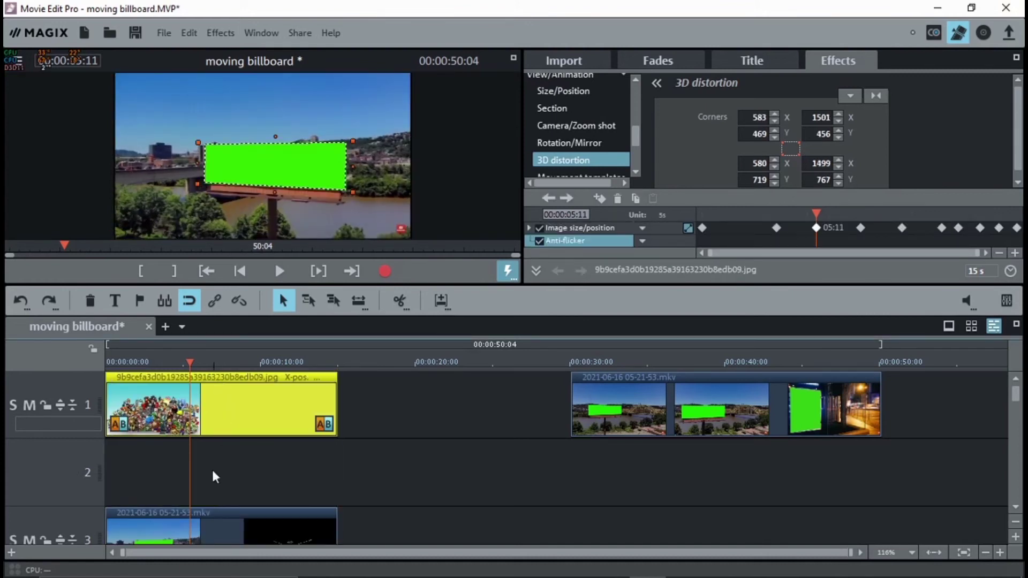
left_click(217, 520)
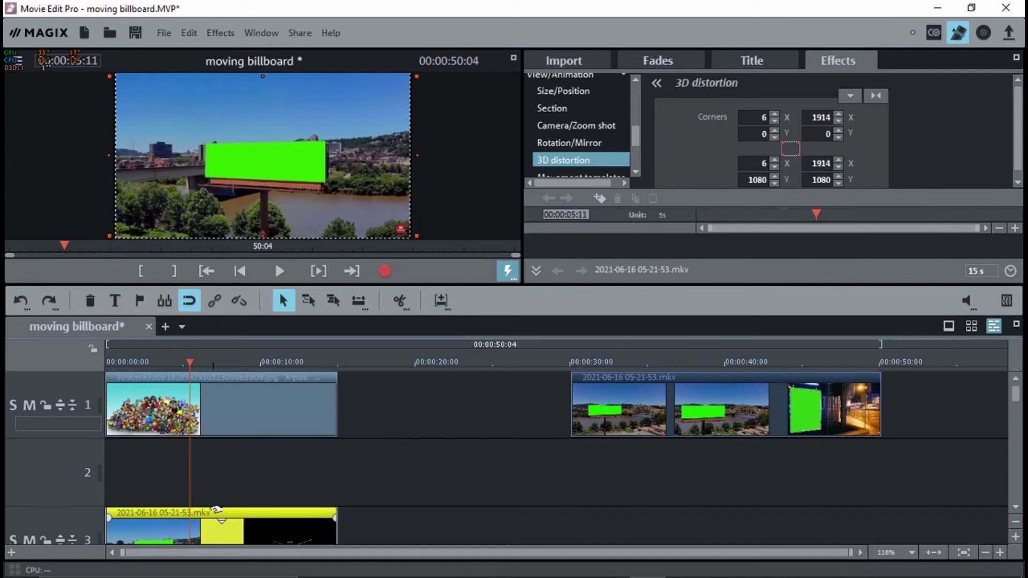
left_click_drag(217, 519, 202, 488)
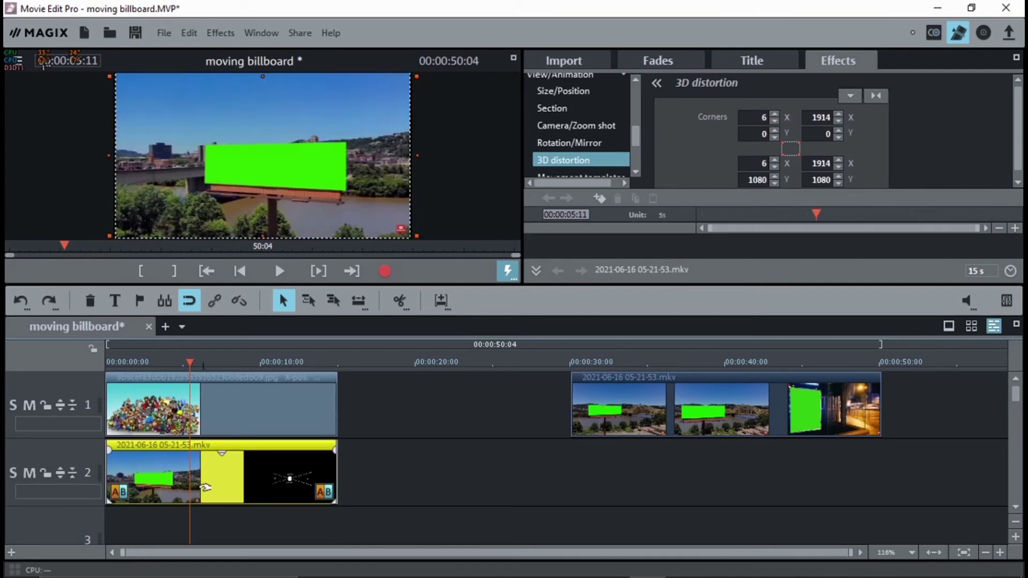
Step: Apply Chroma key Green to the billboard footage and delete the leftover clip on track 1
left_click_drag(635, 134, 634, 117)
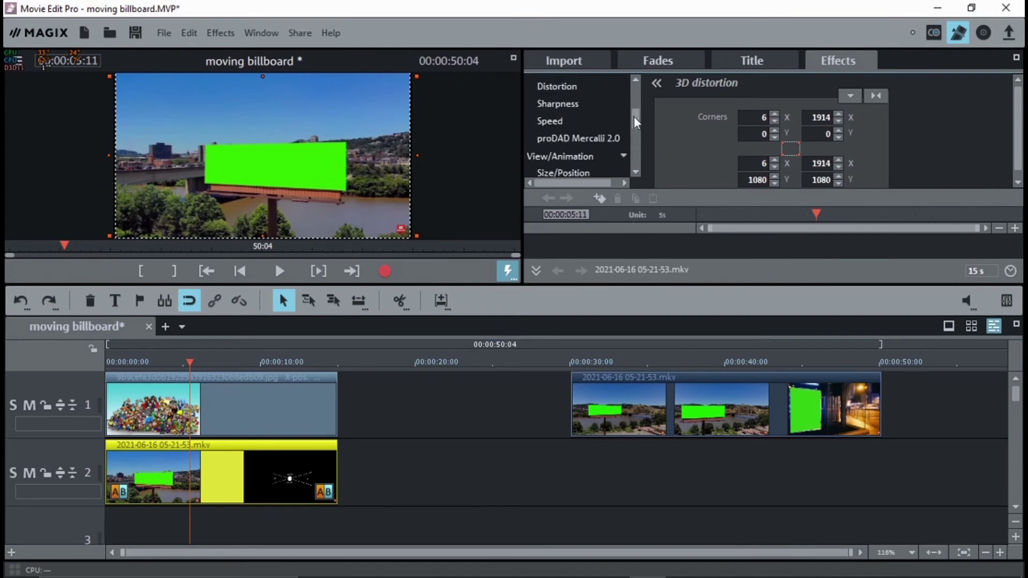
left_click(573, 158)
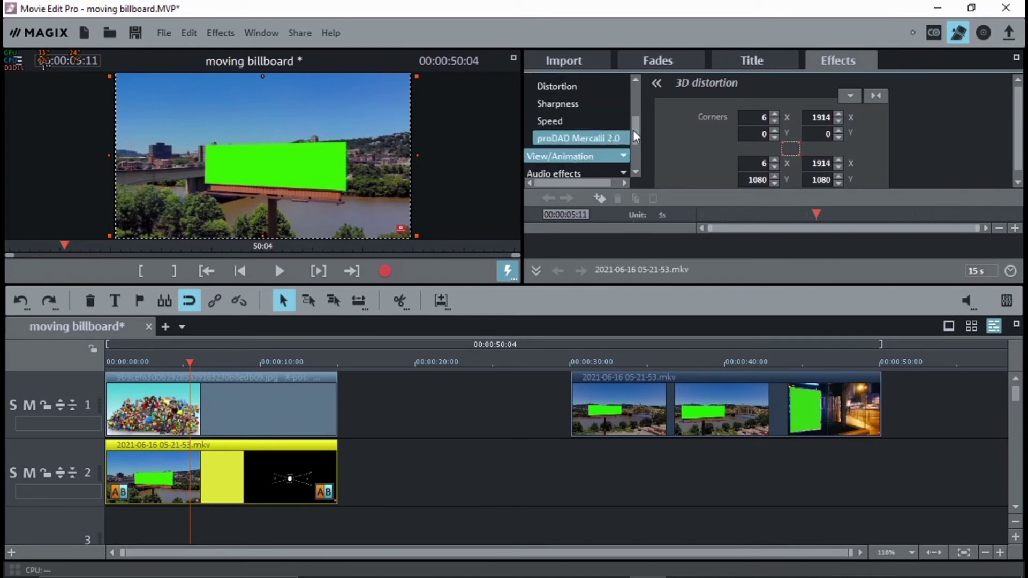
left_click_drag(633, 129, 636, 118)
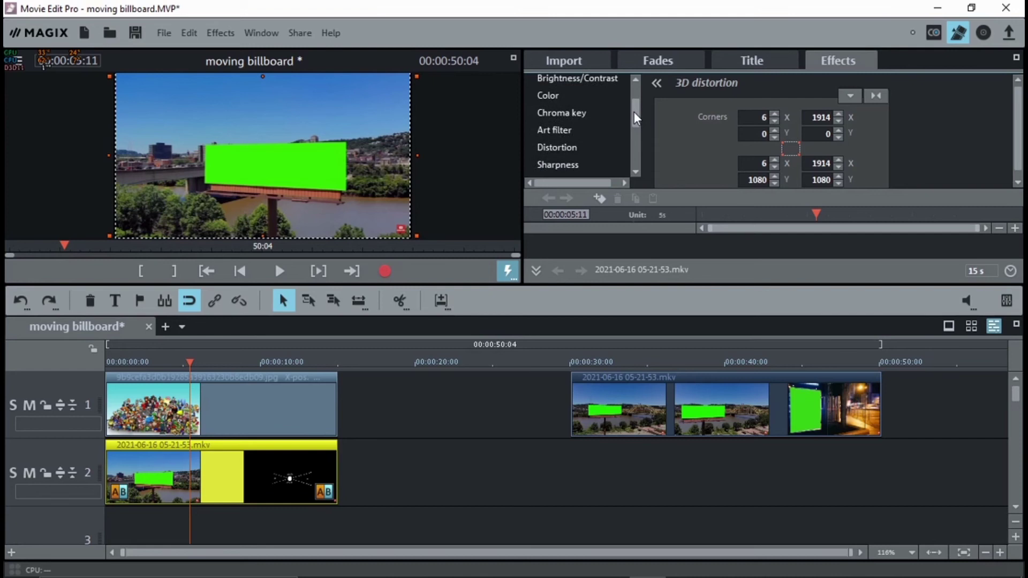
left_click(579, 119)
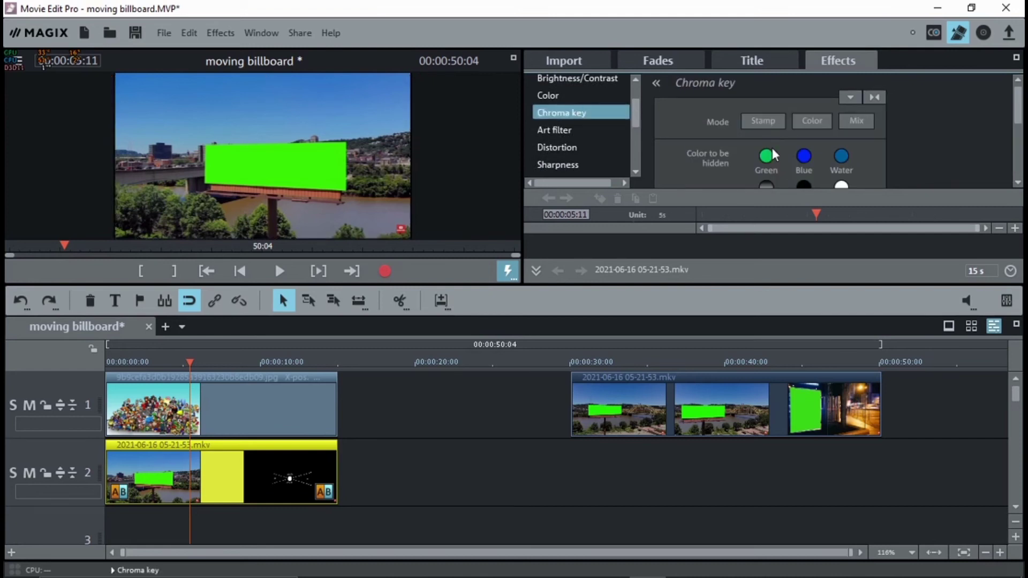
left_click(772, 155)
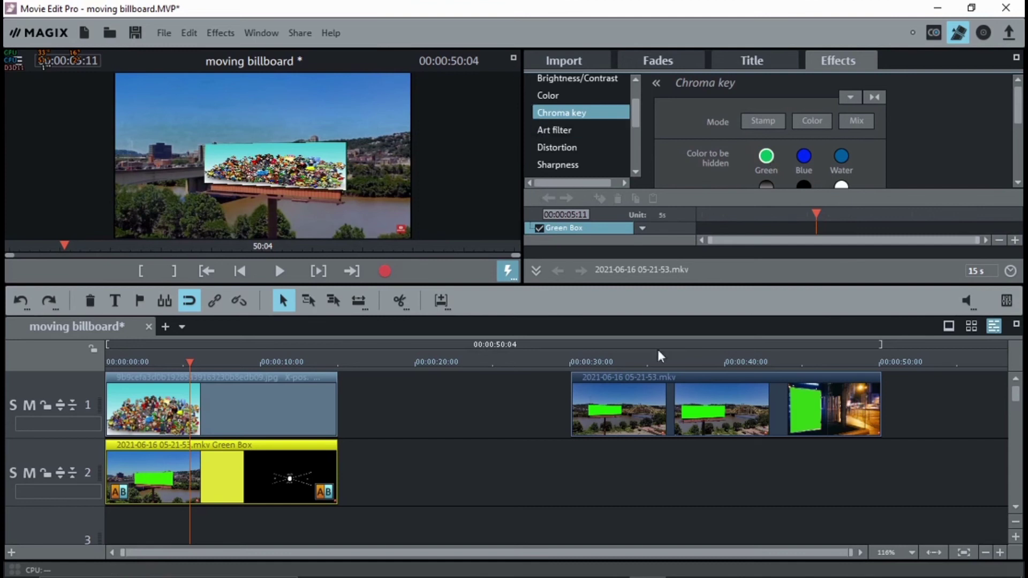
left_click(677, 378)
key("Delete")
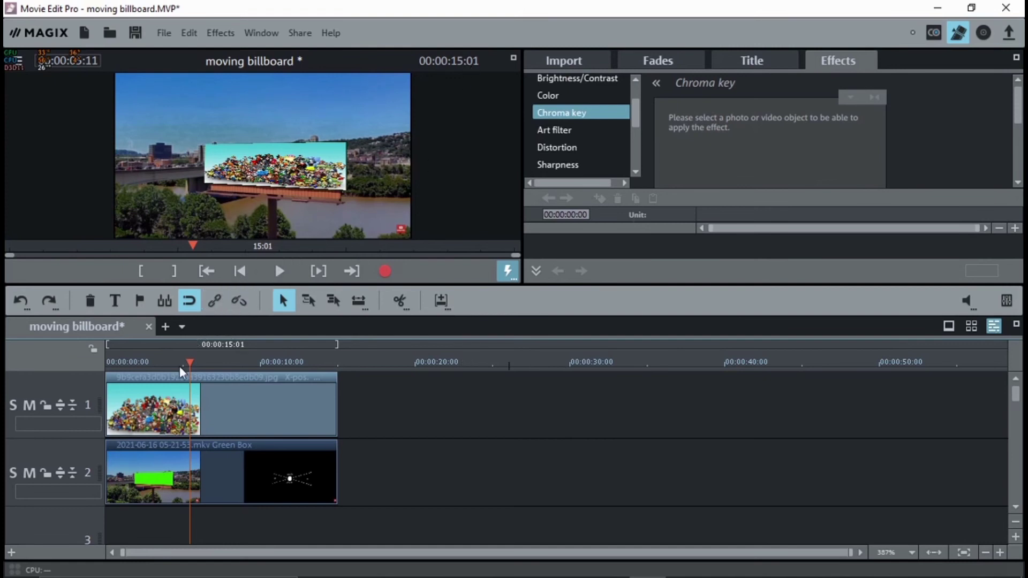
left_click_drag(187, 356, 94, 363)
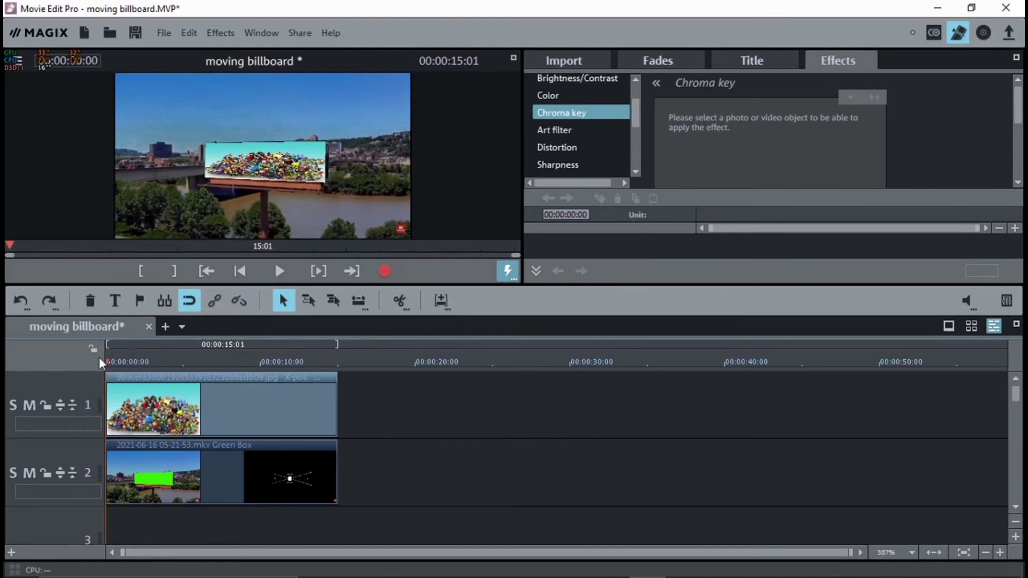
left_click(515, 63)
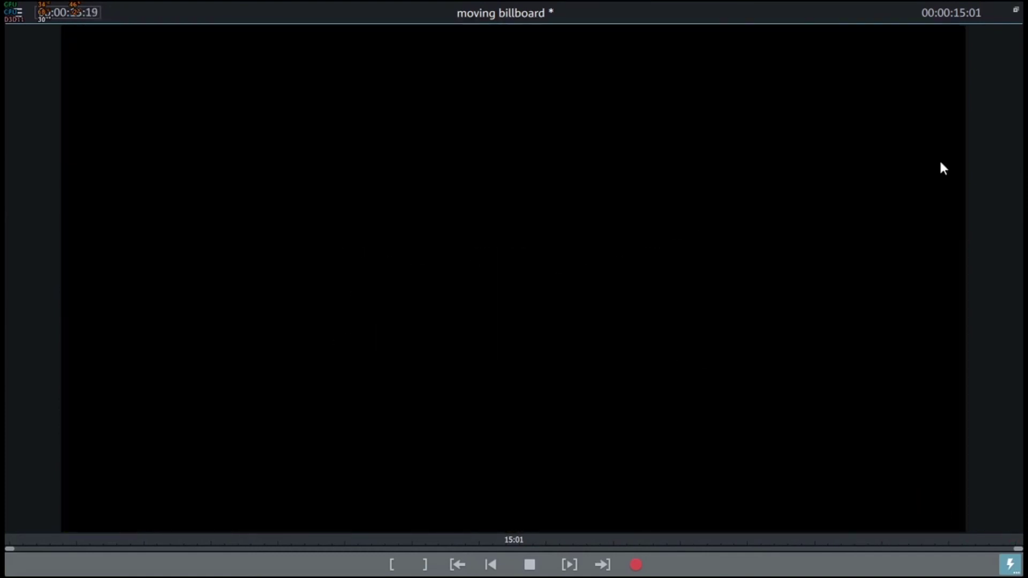
left_click(1017, 10)
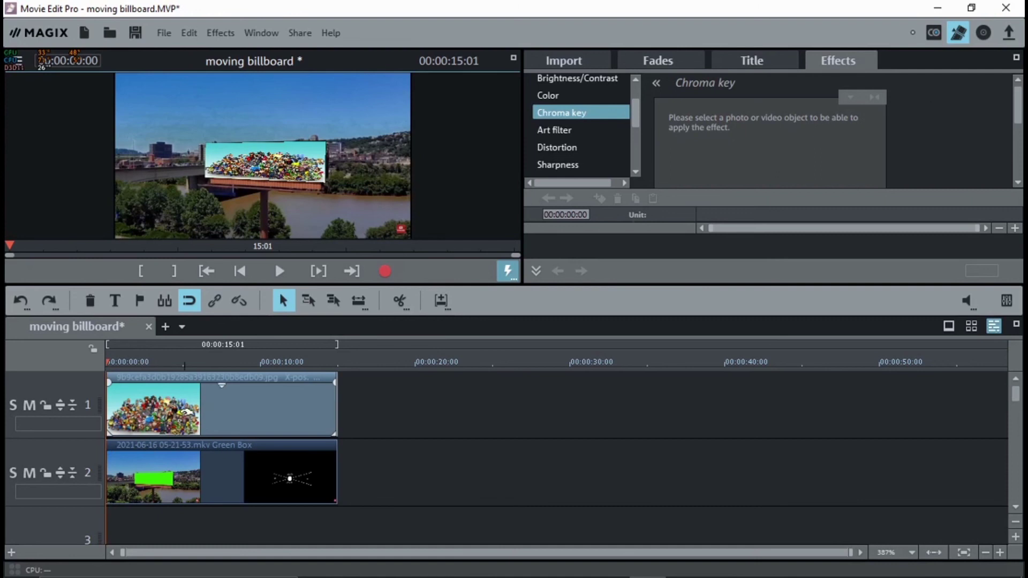
left_click(187, 412)
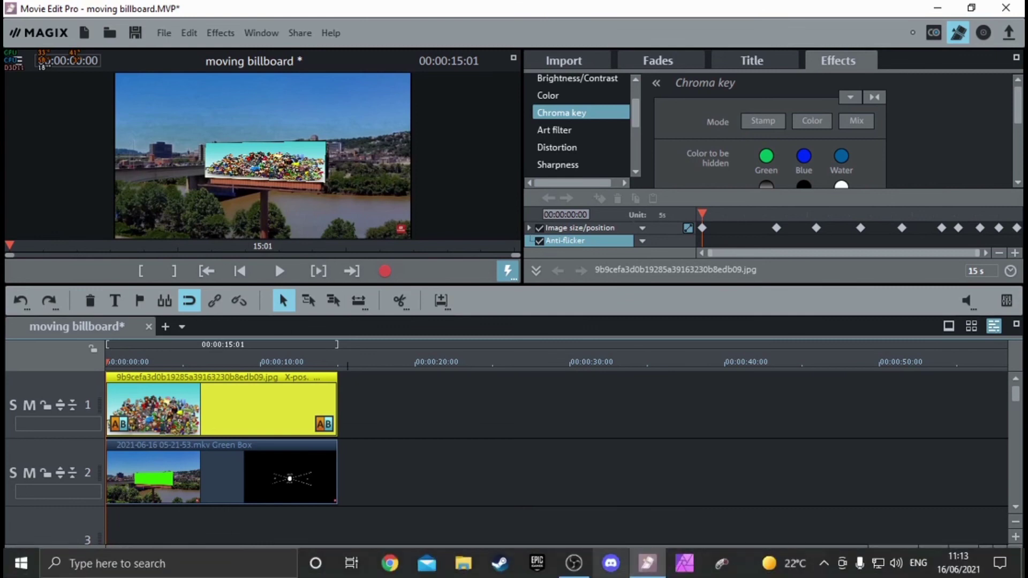
mouse_move(578, 575)
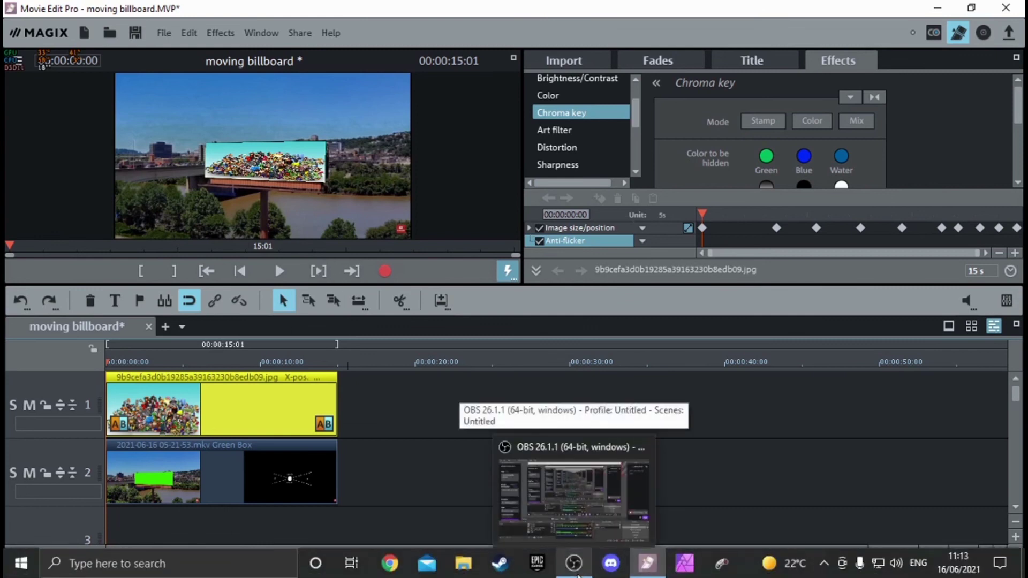